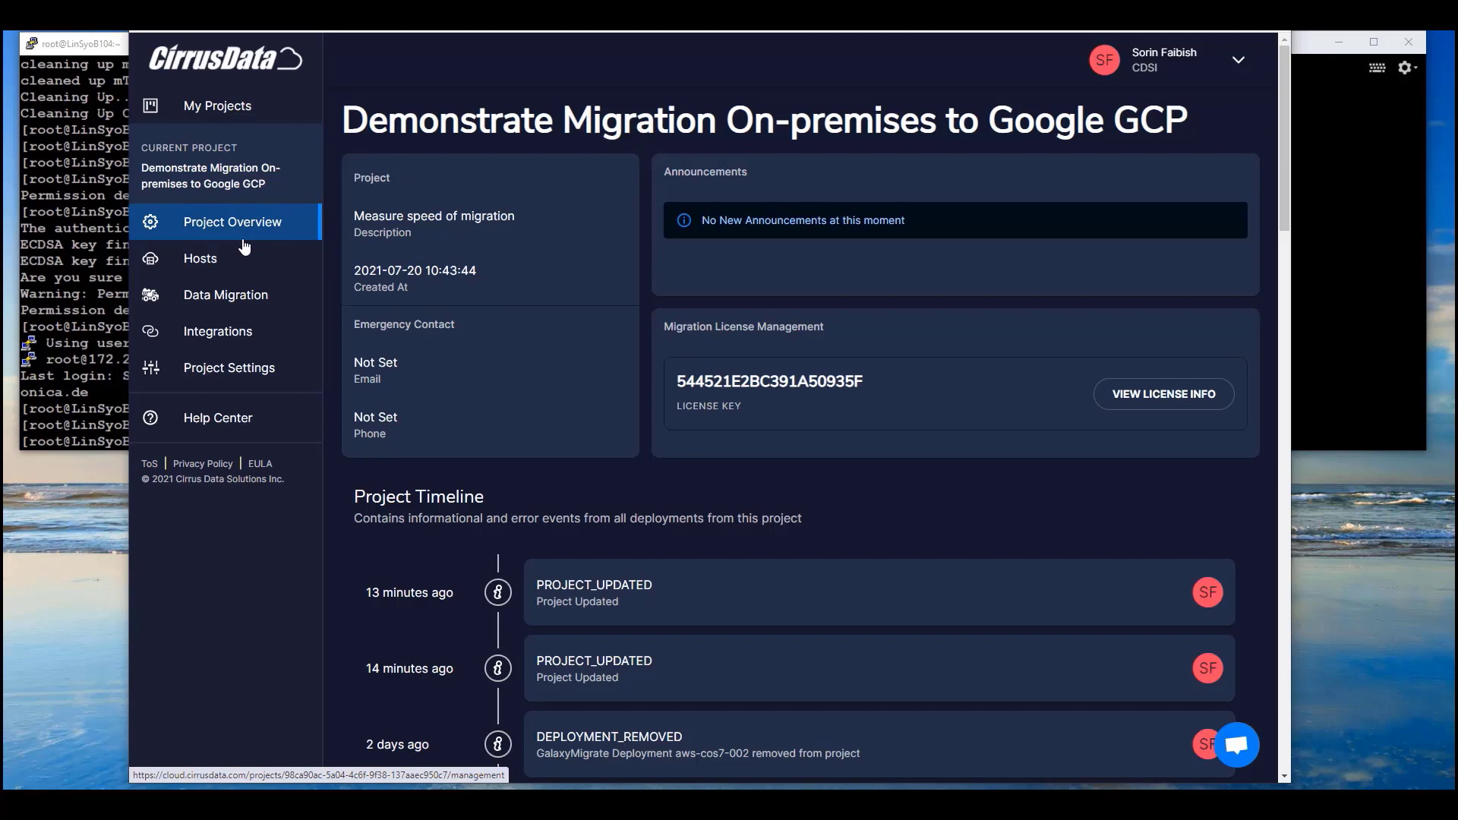
Copy the Linux install command for Cirrus Migrate Cloud, including its registration code, and run it in the LinSyoB104 host's terminal
{"action": "left_click", "coordinate": [208, 260]}
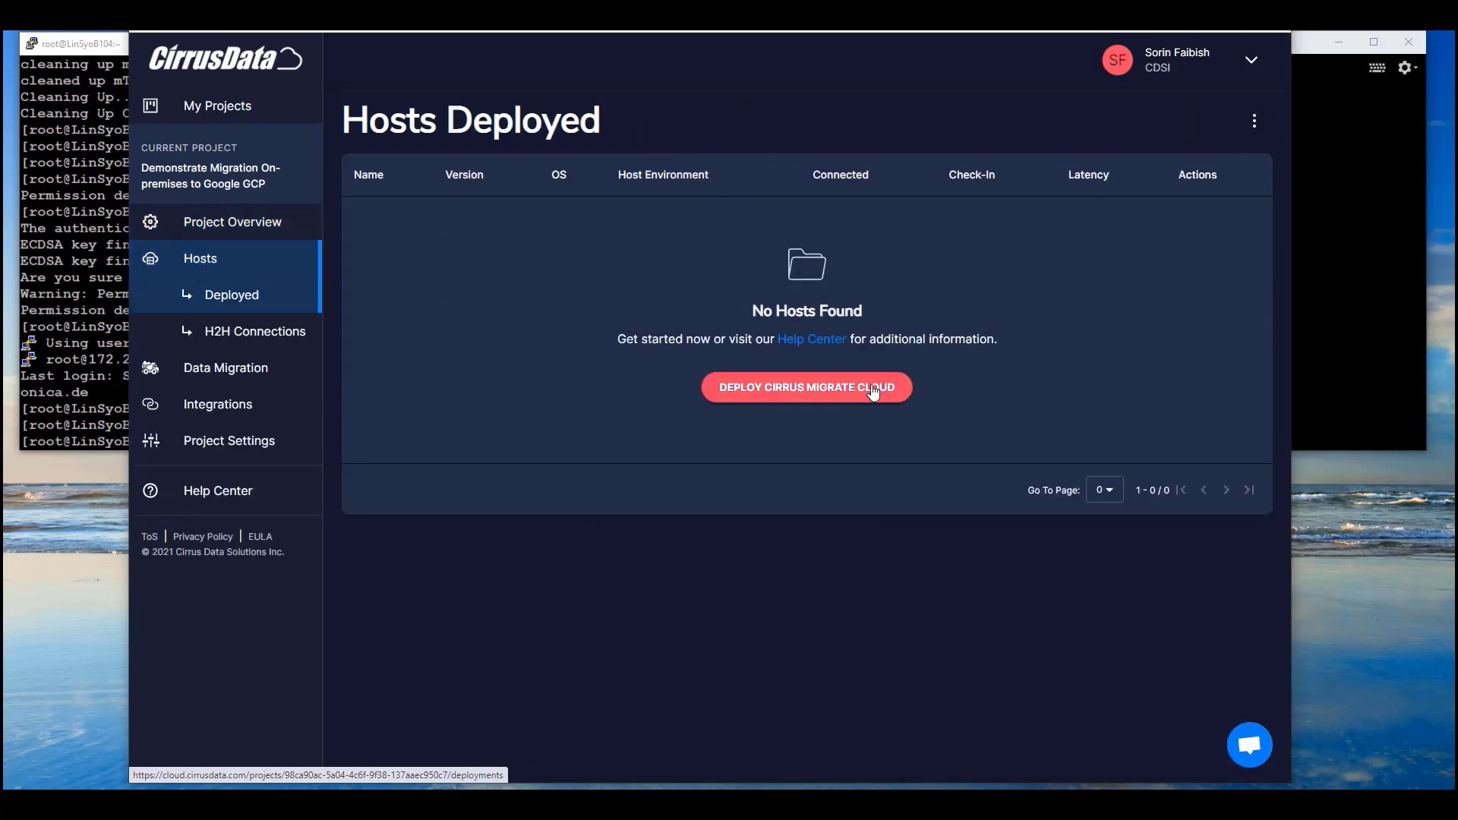
{"action": "left_click", "coordinate": [812, 392]}
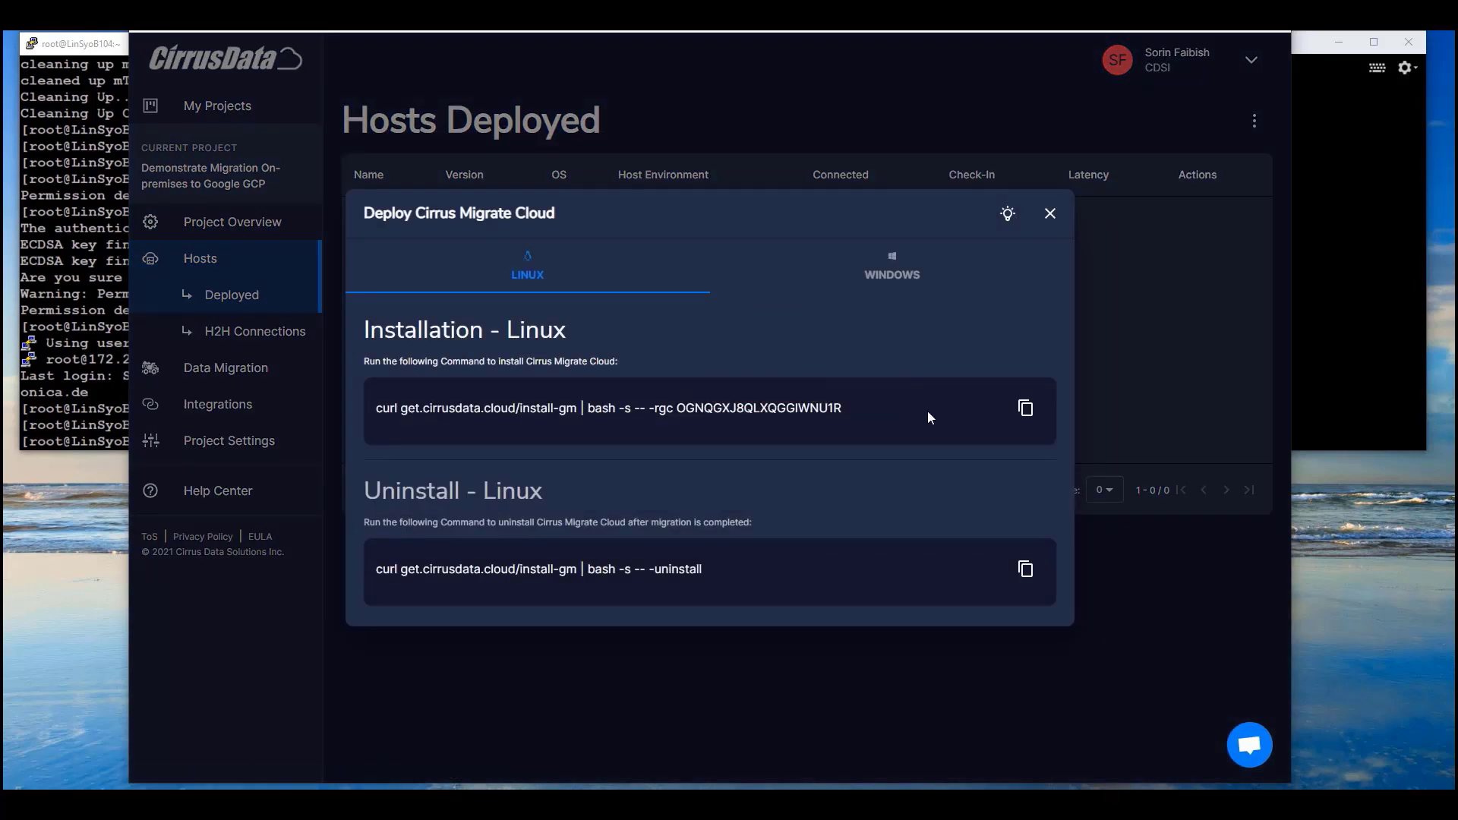
{"action": "left_click", "coordinate": [1025, 409]}
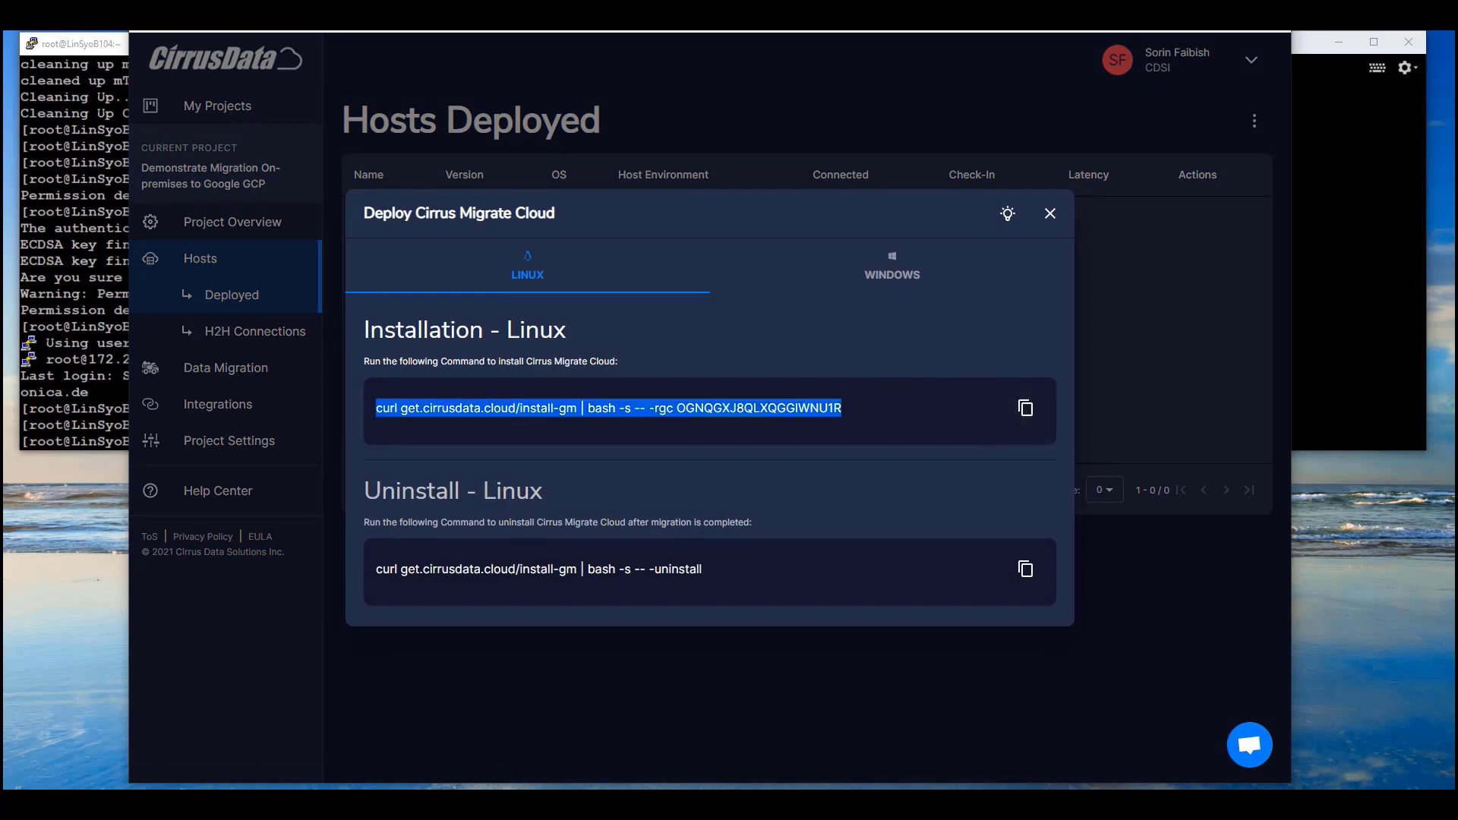
{"action": "key", "text": "alt+Tab"}
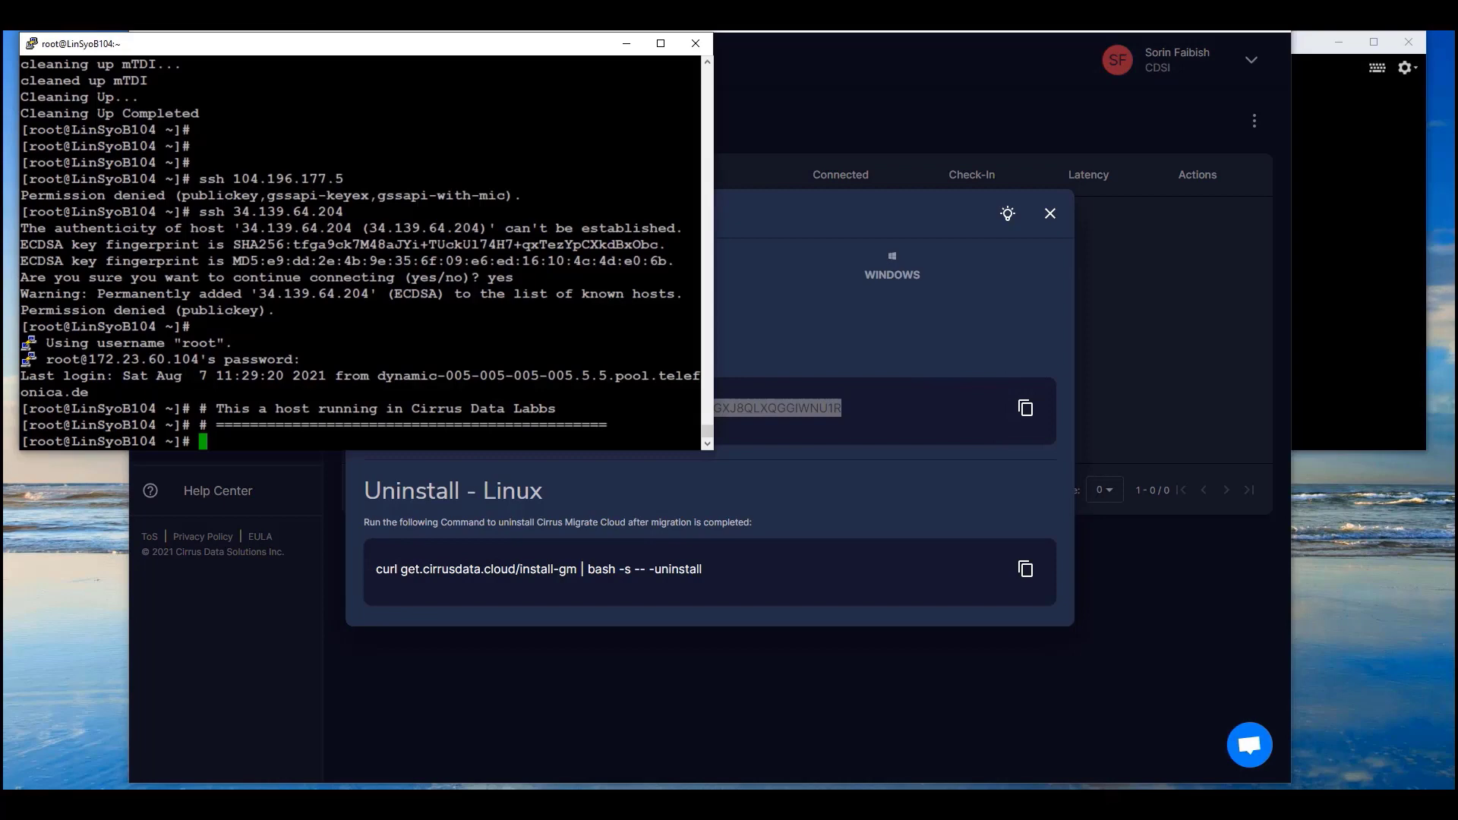
{"action": "right_click", "coordinate": [109, 278]}
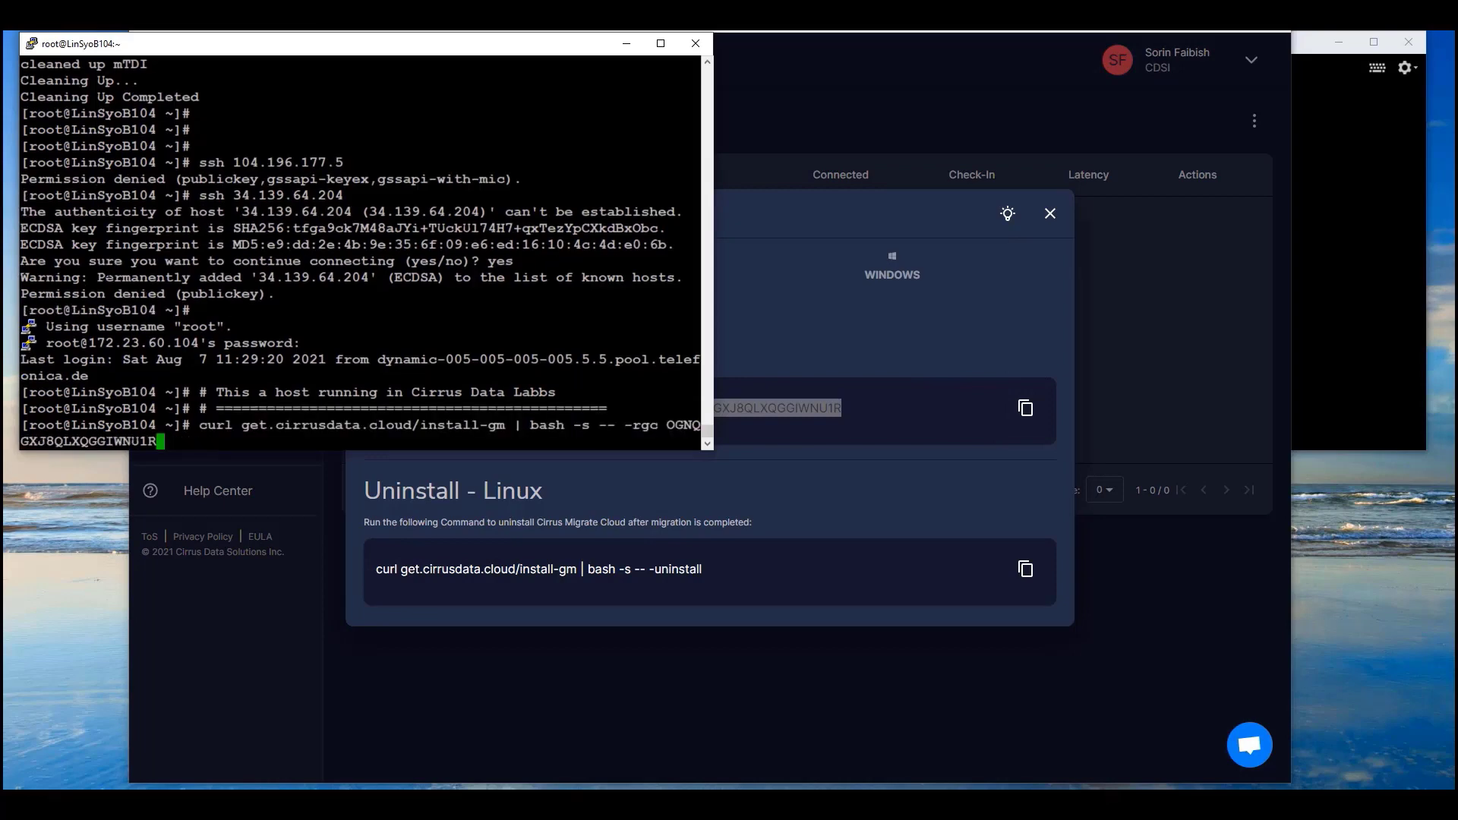
{"action": "key", "text": "Return"}
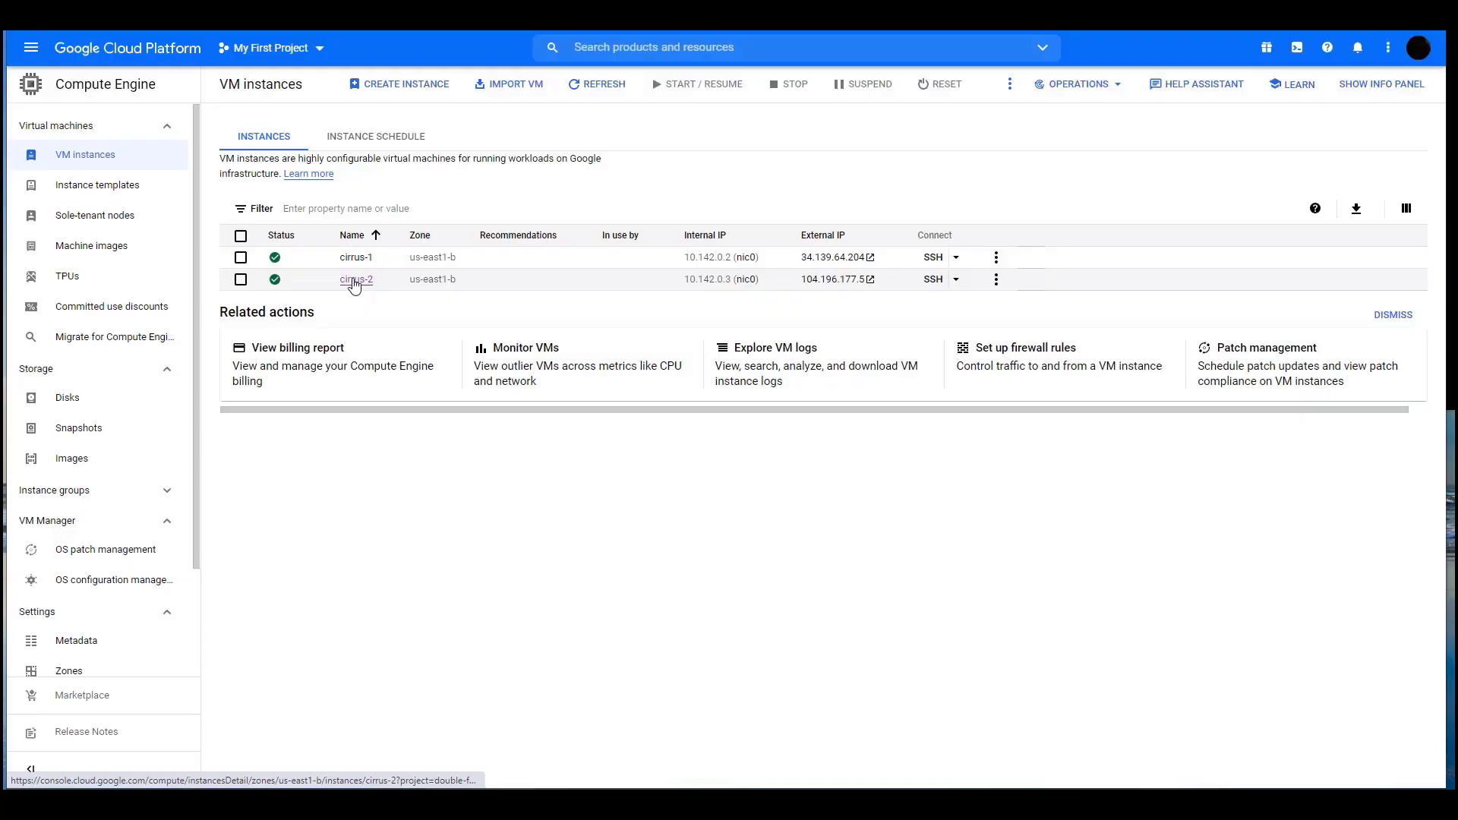
Add a new blank disk to the cirrus-2 VM instance in Google Cloud, with the type SSD persistent disk
{"action": "left_click", "coordinate": [354, 280]}
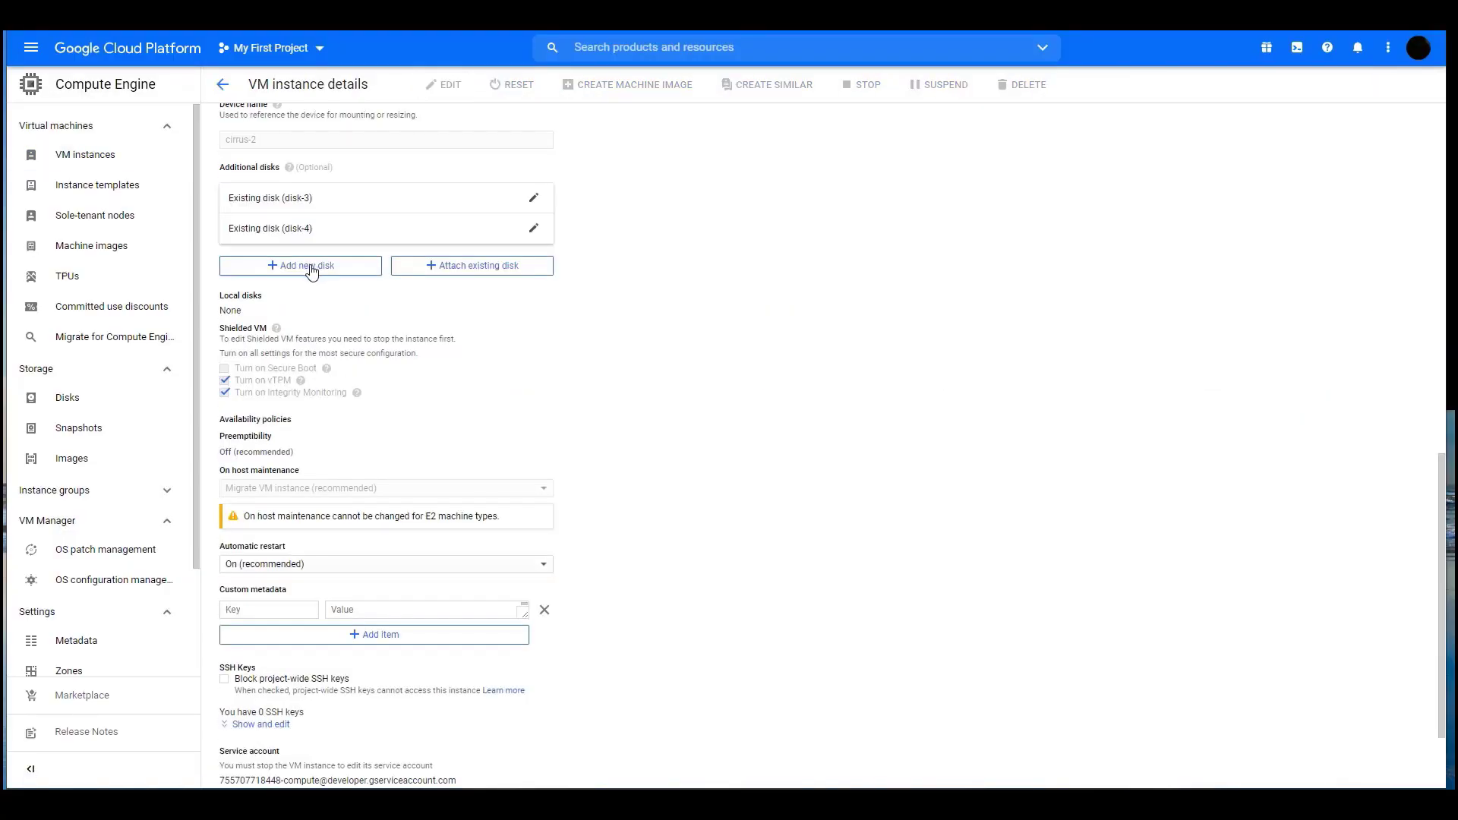
{"action": "left_click", "coordinate": [312, 271]}
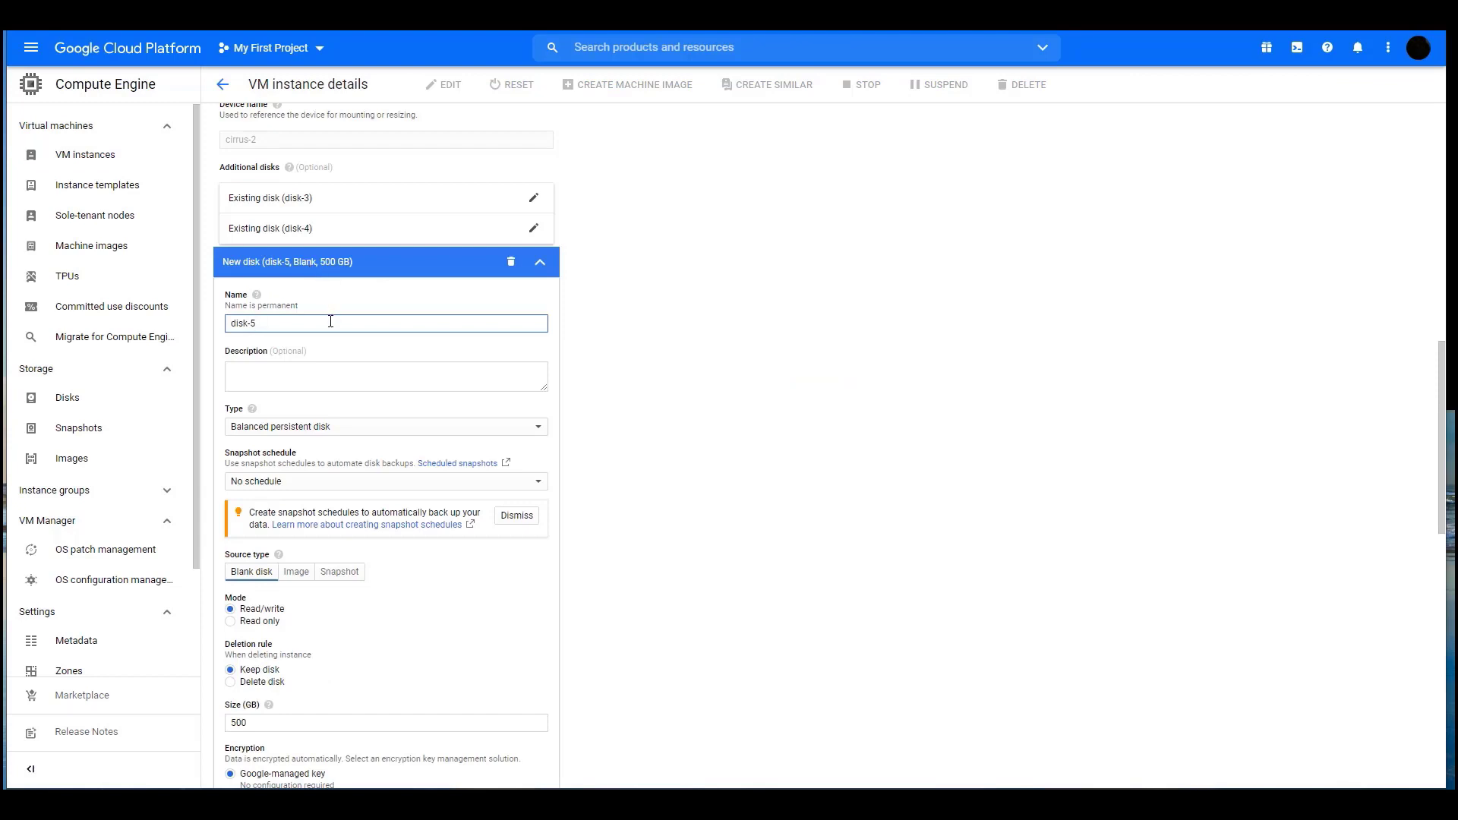
{"action": "scroll", "coordinate": [330, 321], "scroll_direction": "down", "scroll_amount": 1}
{"action": "scroll", "coordinate": [331, 320], "scroll_direction": "down", "scroll_amount": 1}
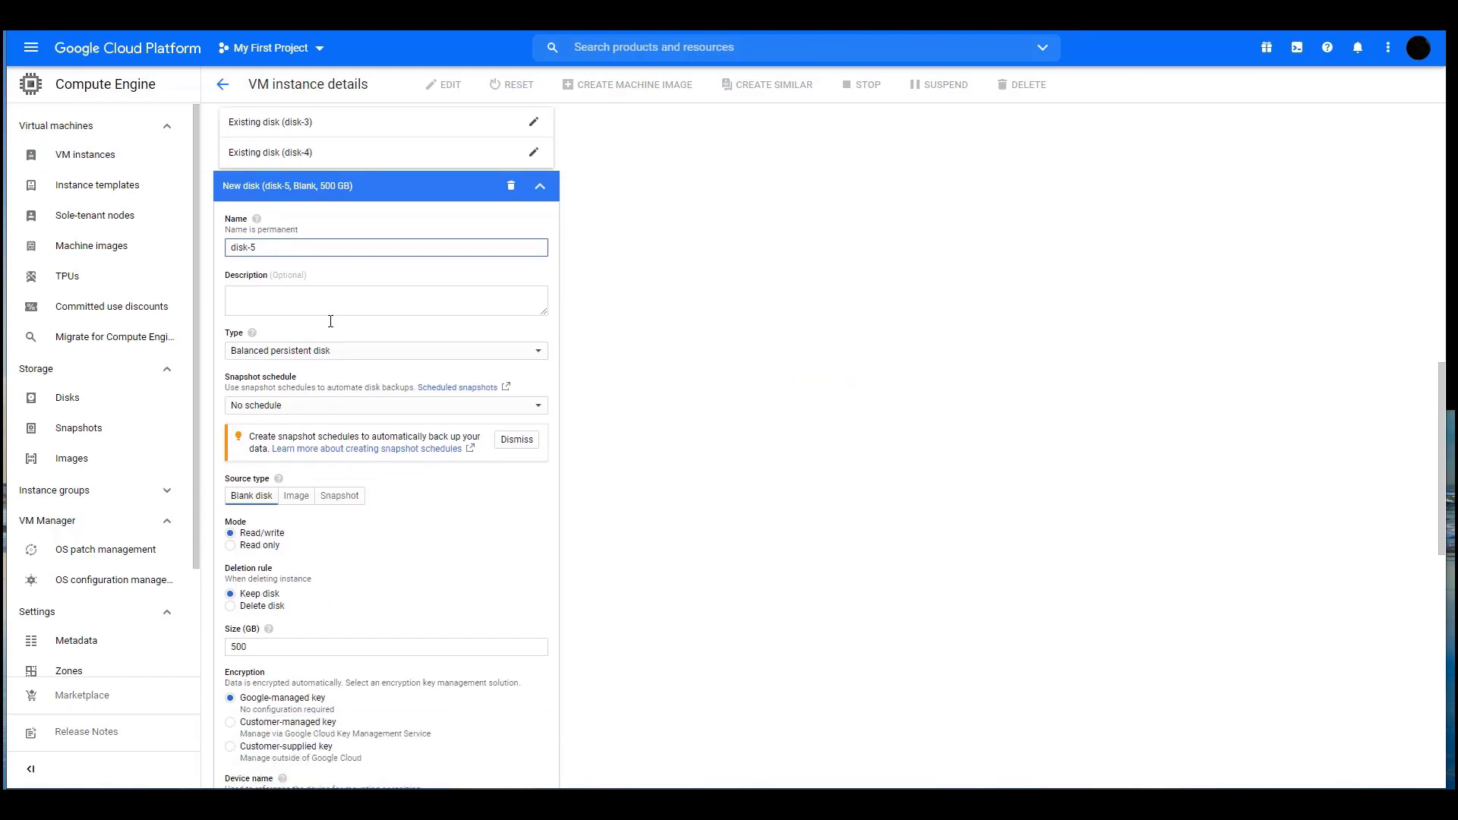
{"action": "left_click", "coordinate": [538, 354]}
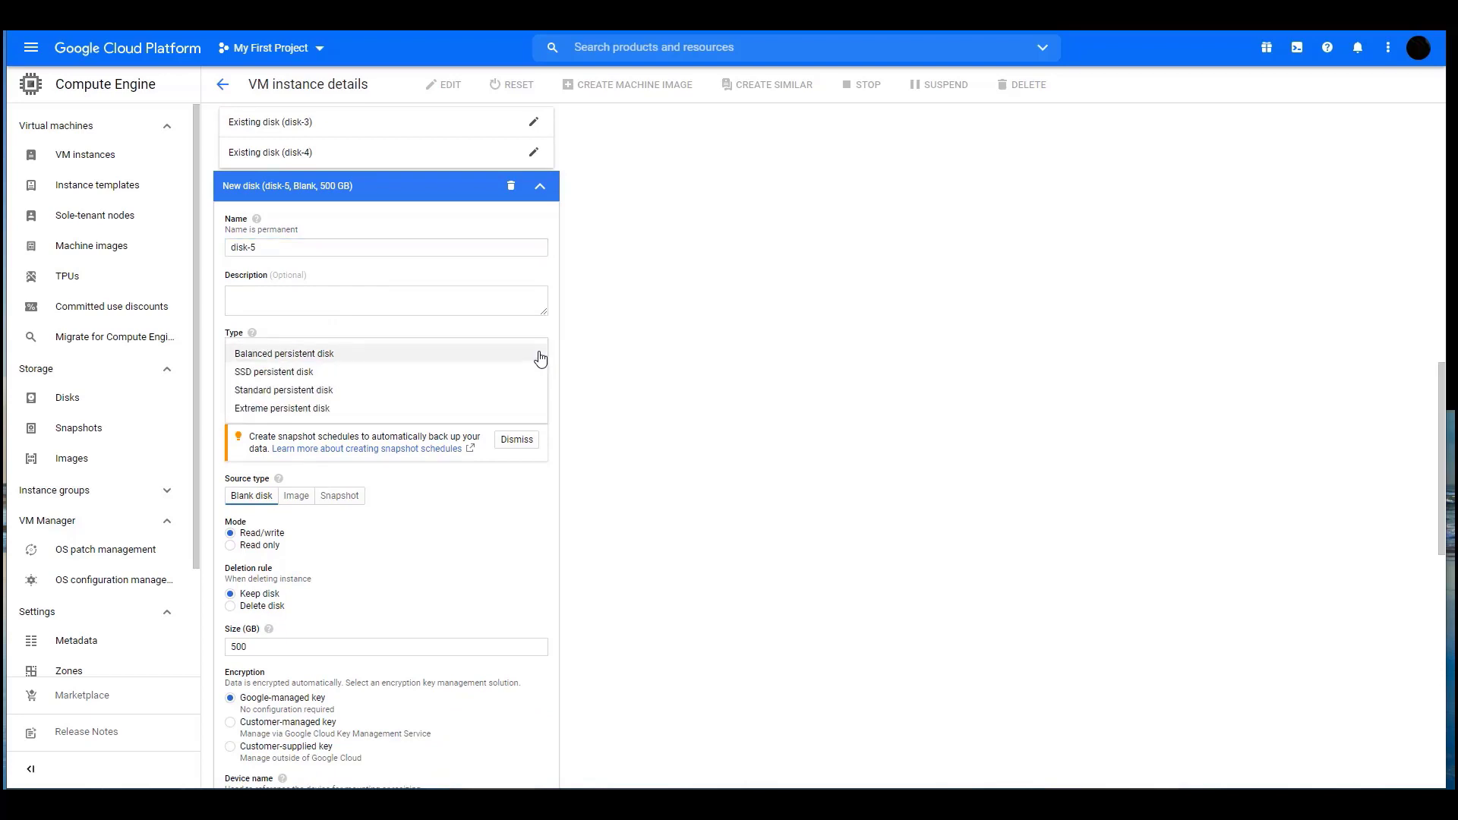
{"action": "left_click", "coordinate": [358, 372]}
Set the new disk's size to 10 GB and complete its configuration
{"action": "scroll", "coordinate": [358, 372], "scroll_direction": "down", "scroll_amount": 3}
{"action": "left_click", "coordinate": [248, 417]}
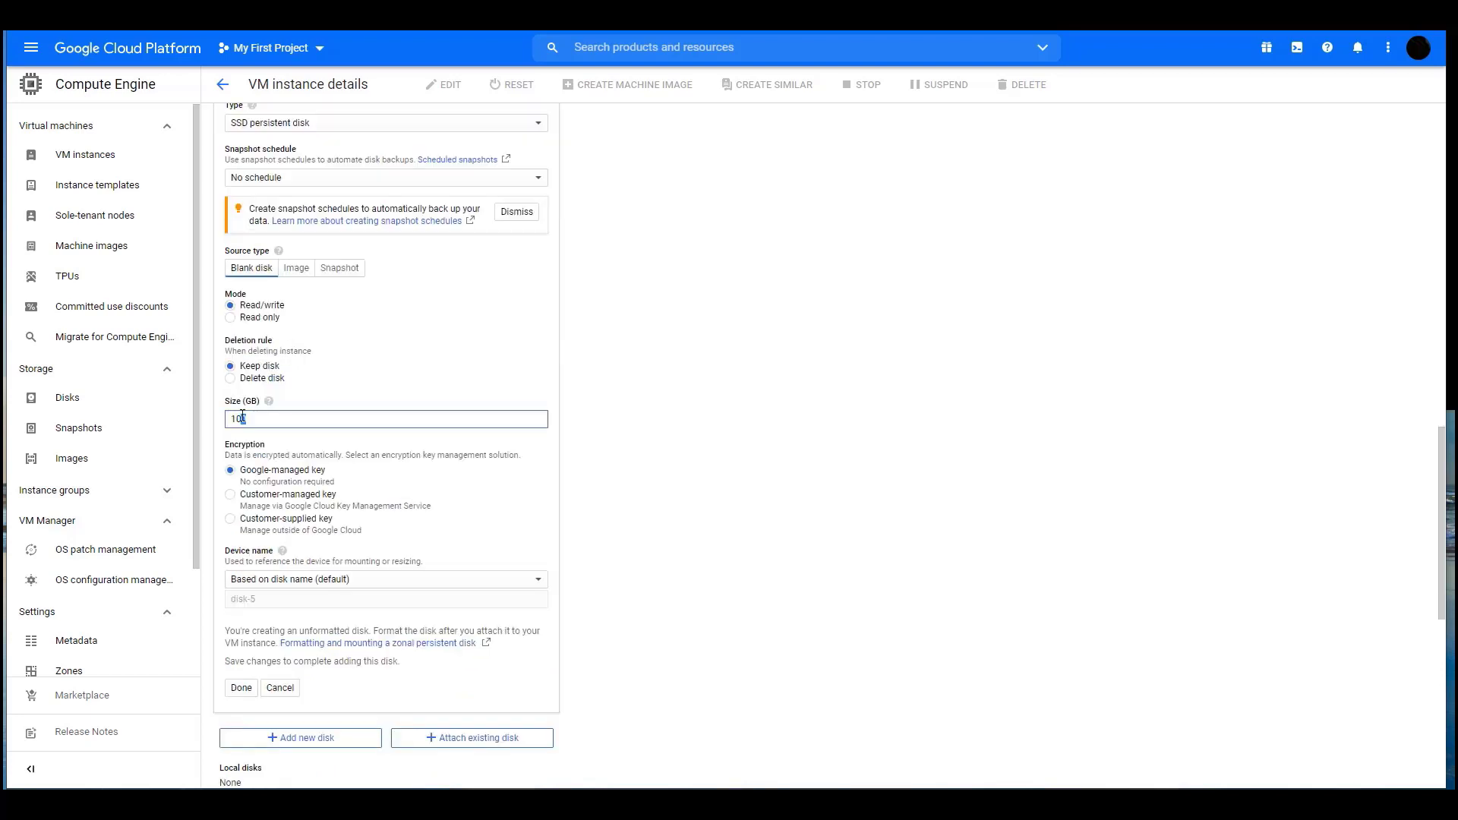
{"action": "key", "text": "BackSpace"}
{"action": "scroll", "coordinate": [241, 545], "scroll_direction": "down", "scroll_amount": 2}
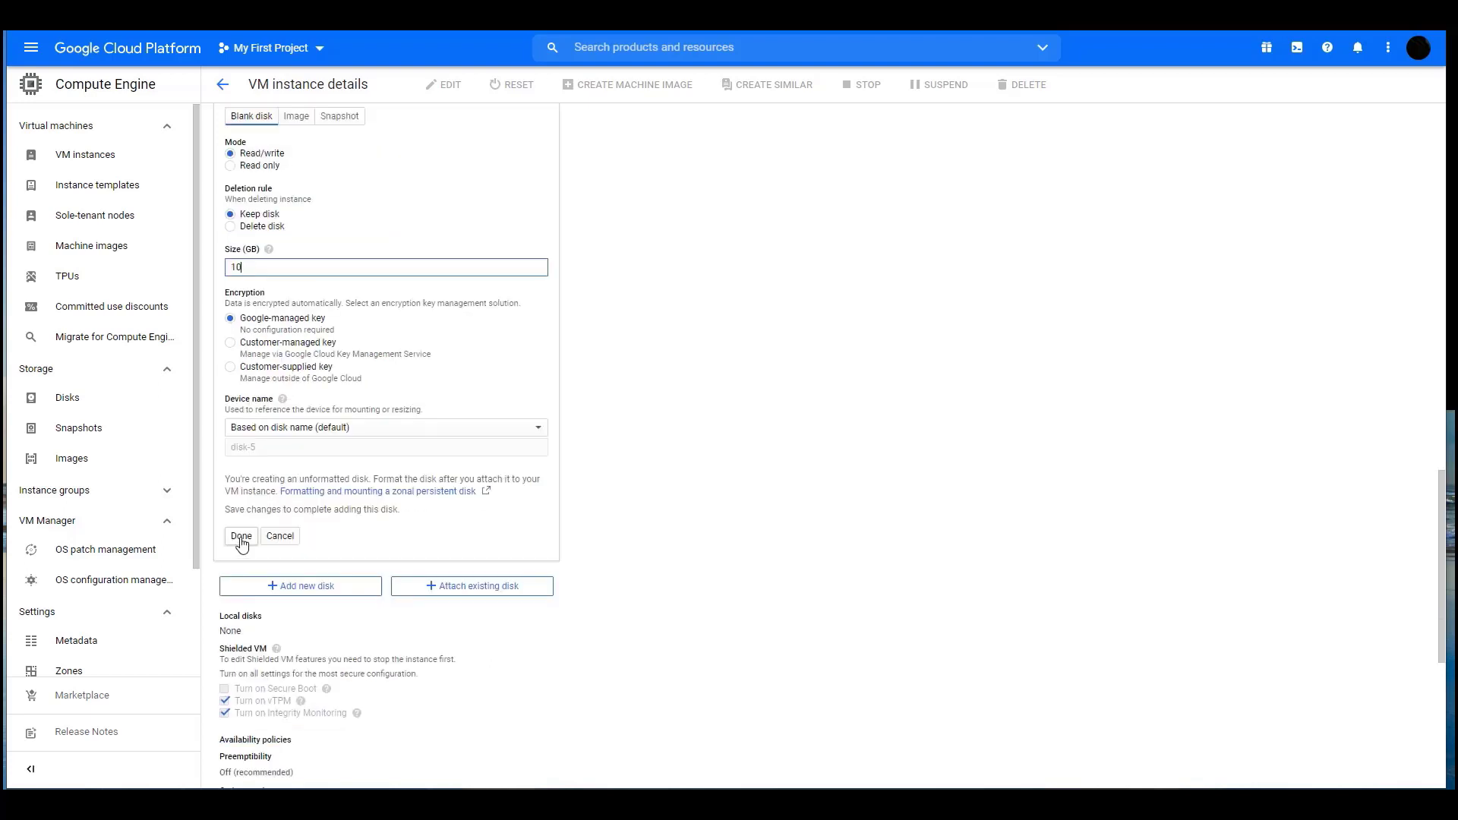
{"action": "left_click", "coordinate": [241, 536]}
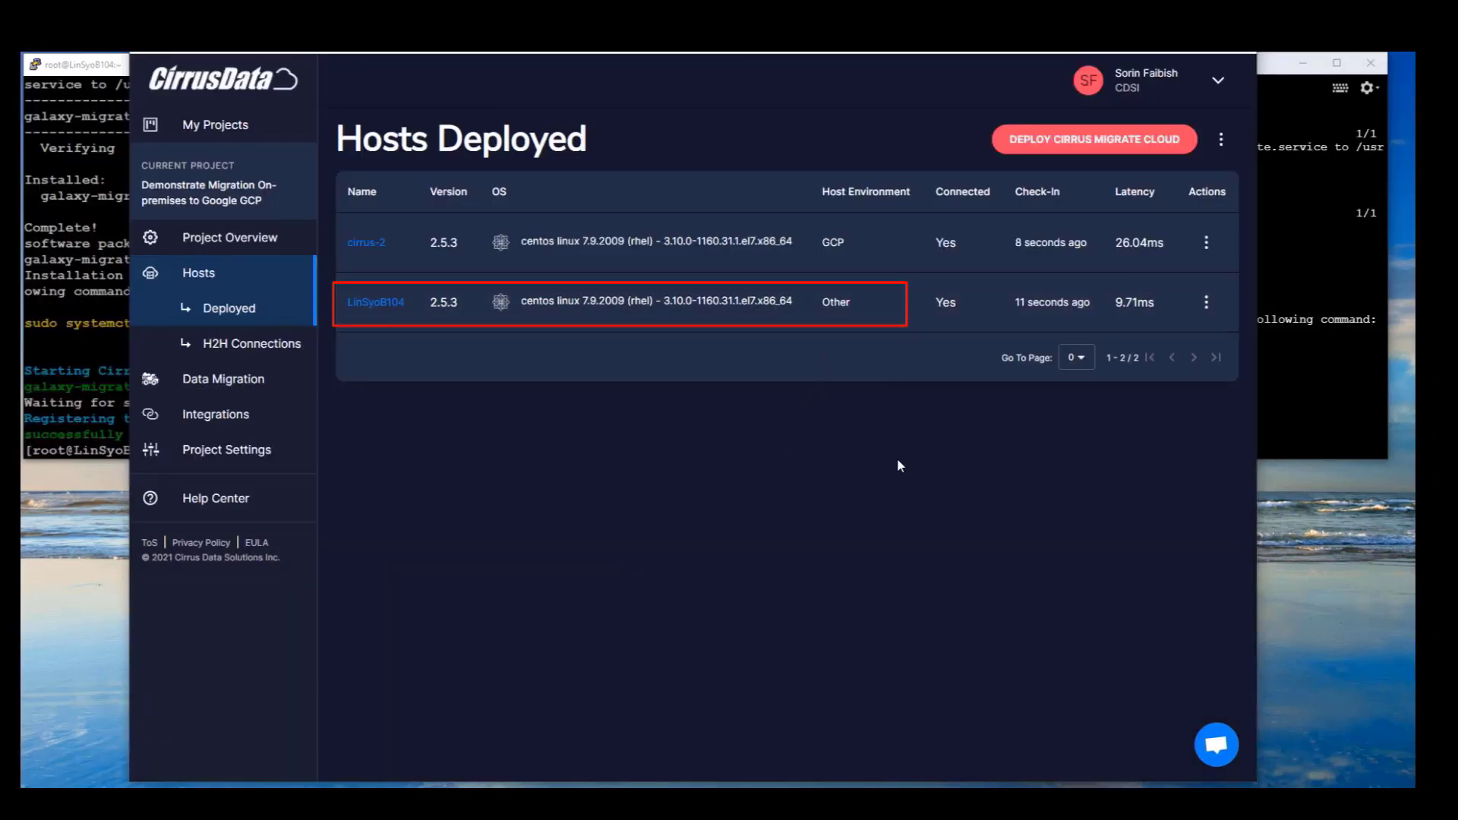
In CirrusData, select volume dm-4 for remote migration from LinSyoB104 and assign sdb (10.74 GB) as its destination
{"action": "left_click", "coordinate": [266, 345]}
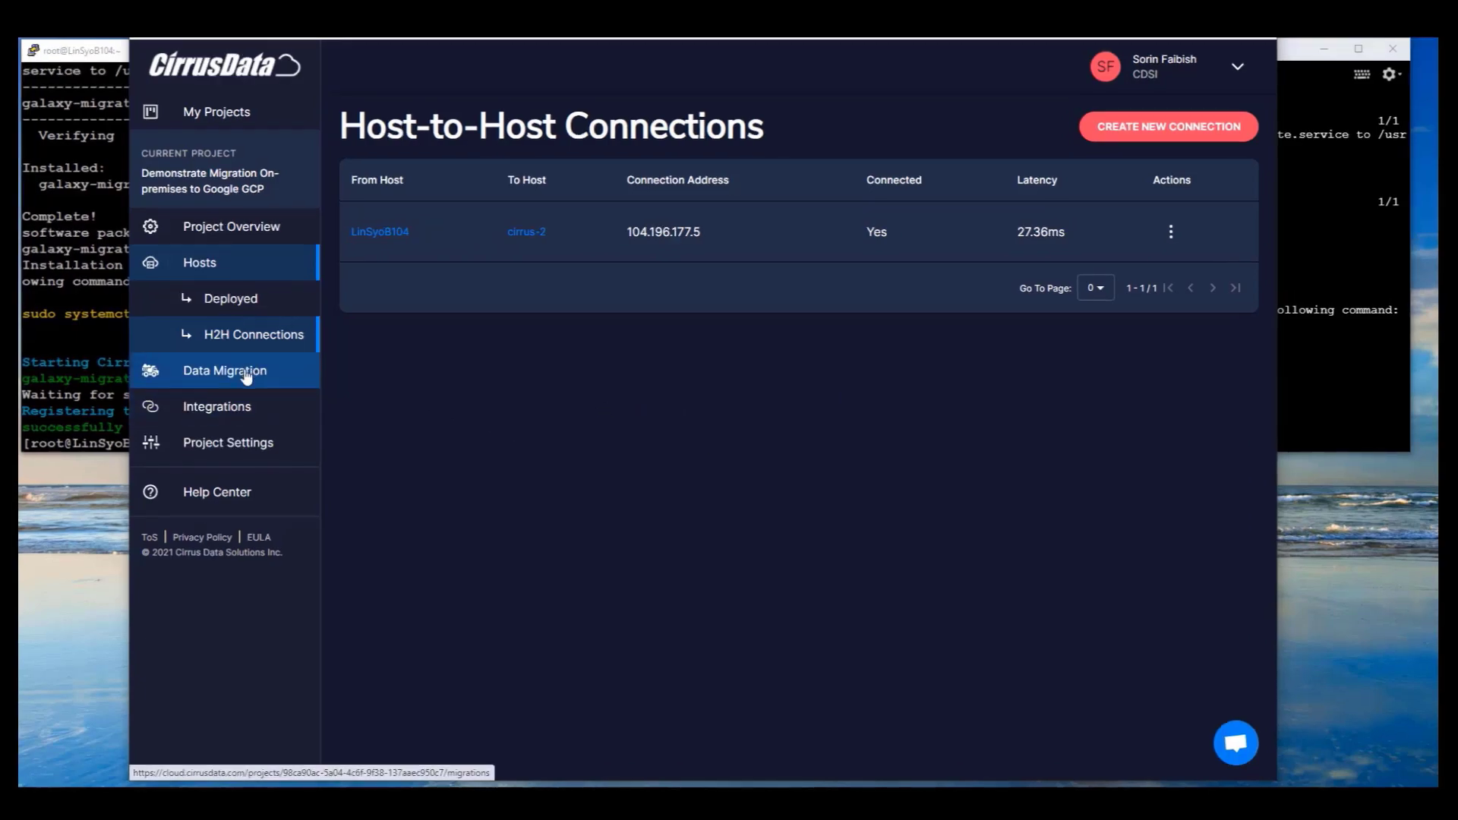
{"action": "left_click", "coordinate": [245, 376]}
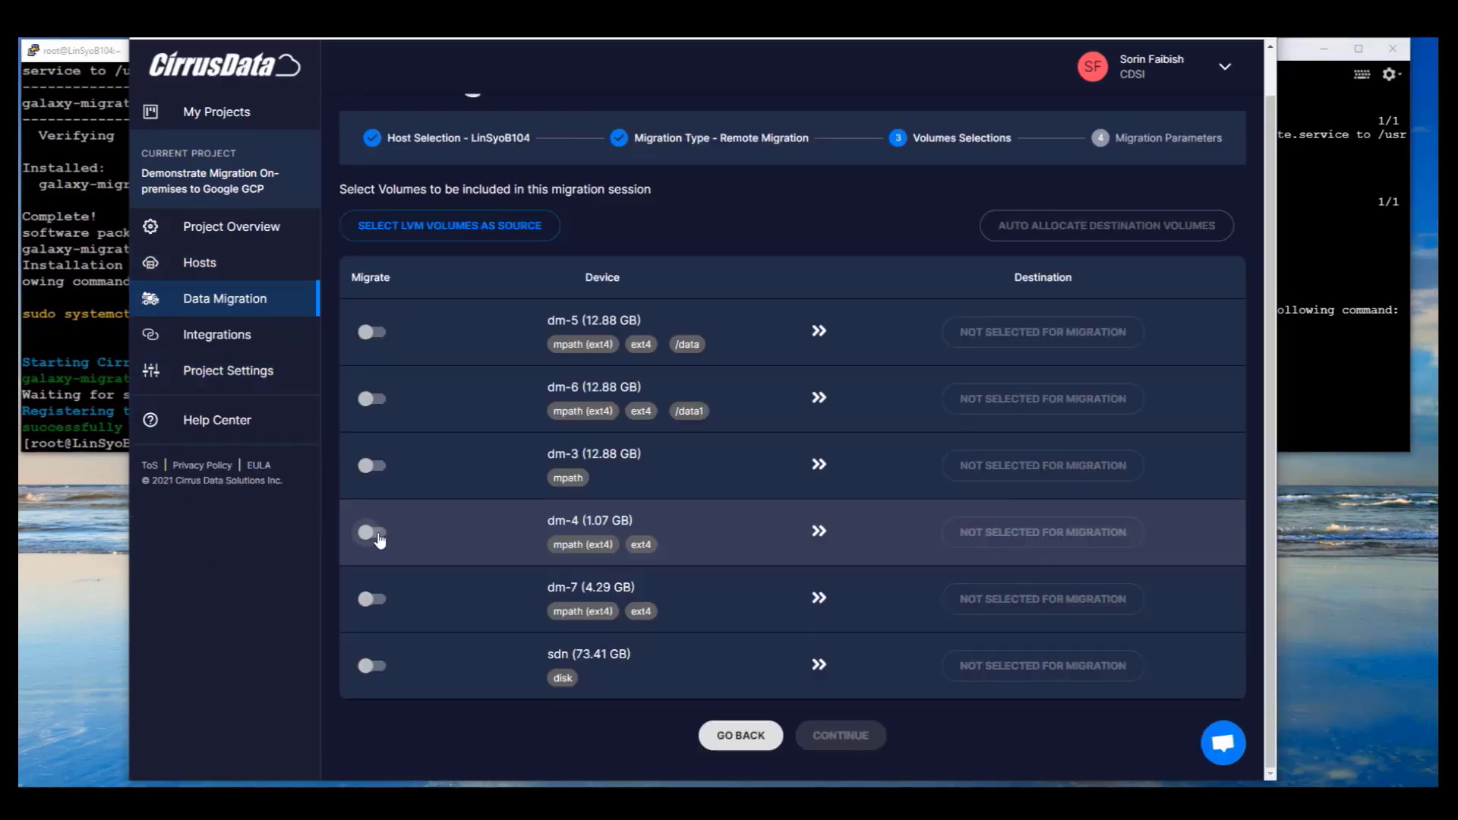
{"action": "left_click", "coordinate": [373, 533]}
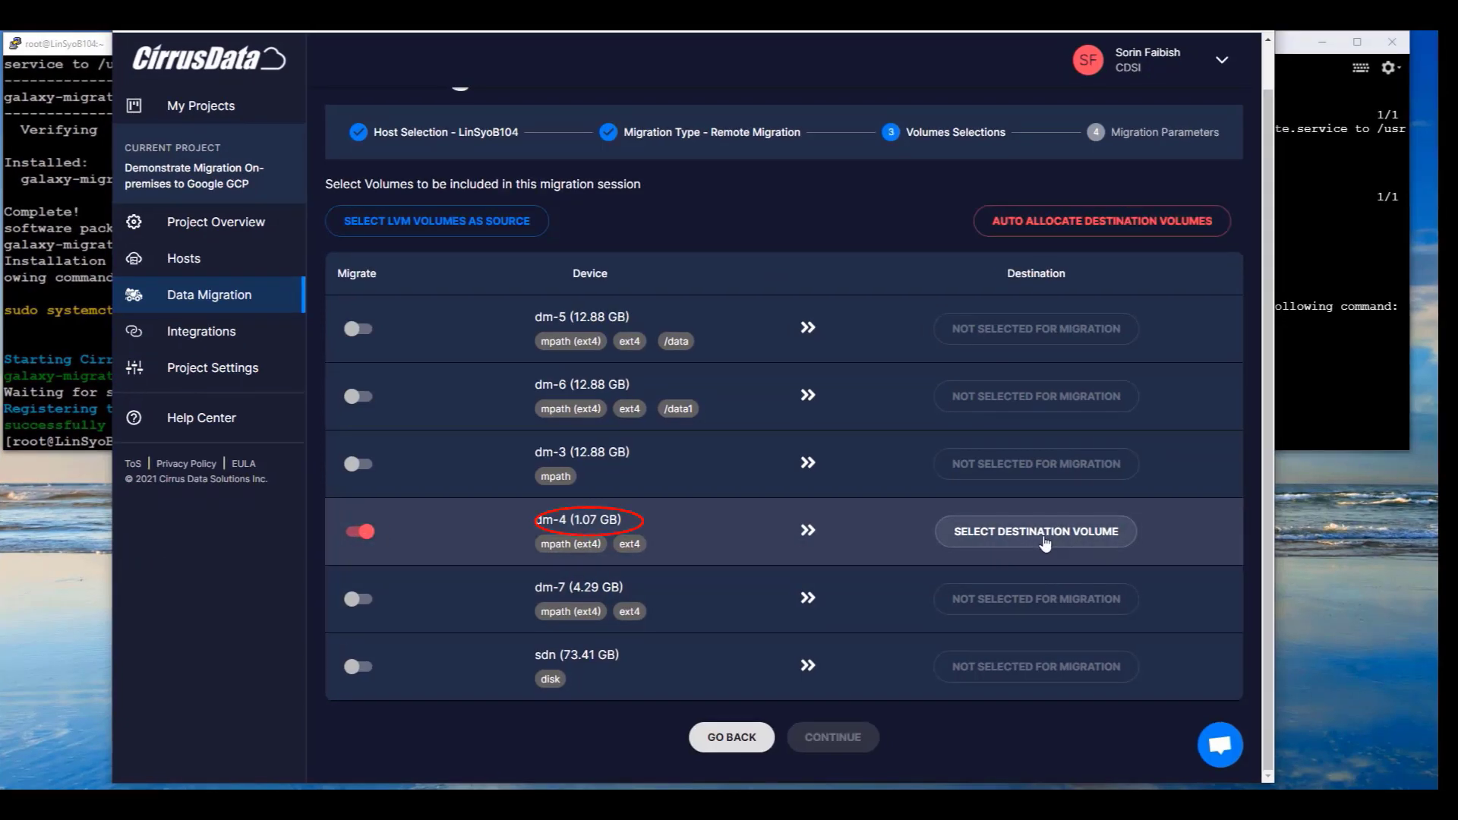
{"action": "left_click", "coordinate": [1044, 535]}
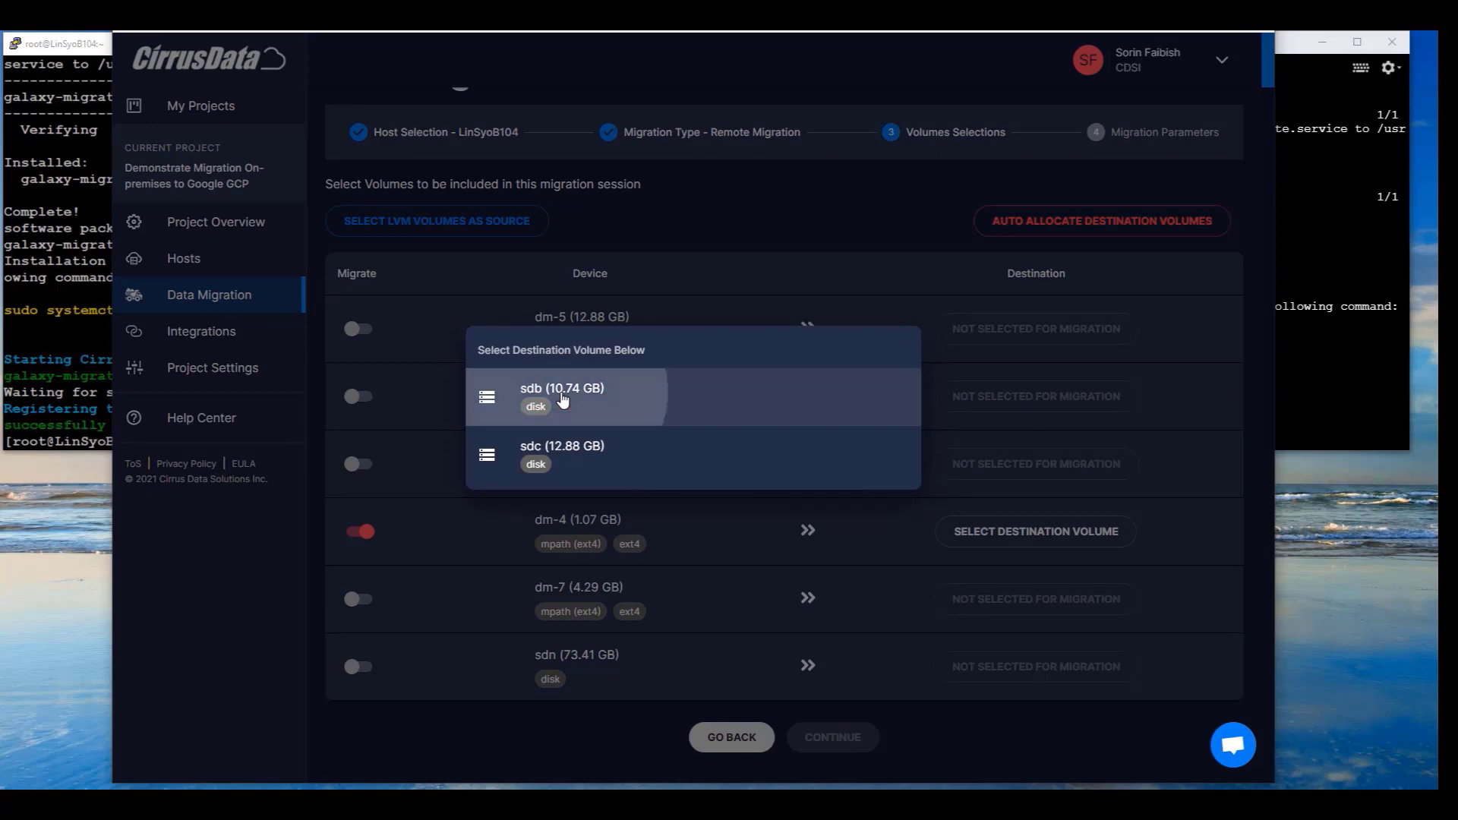
{"action": "left_click", "coordinate": [562, 395]}
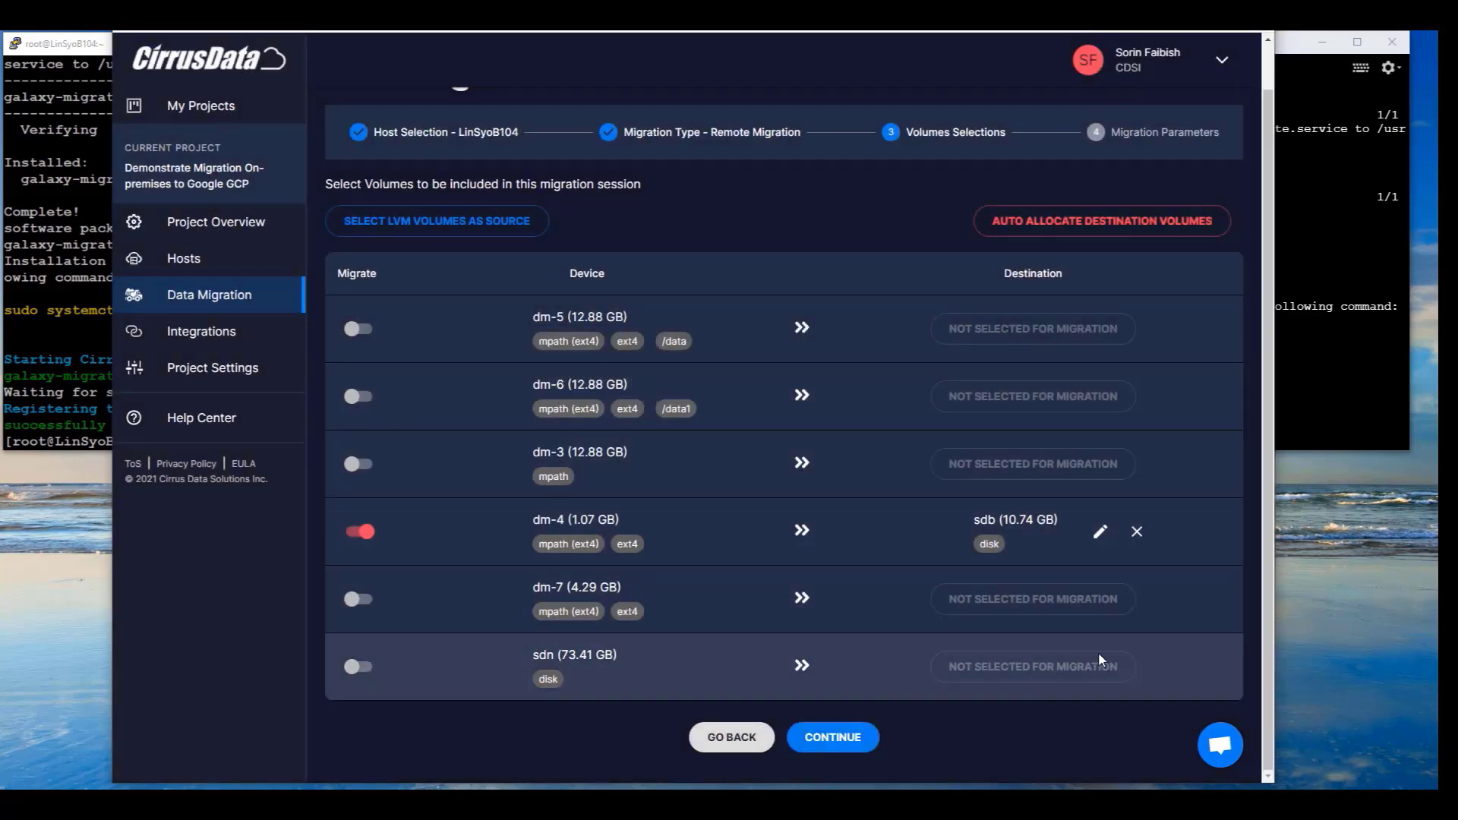
{"action": "left_click", "coordinate": [832, 737]}
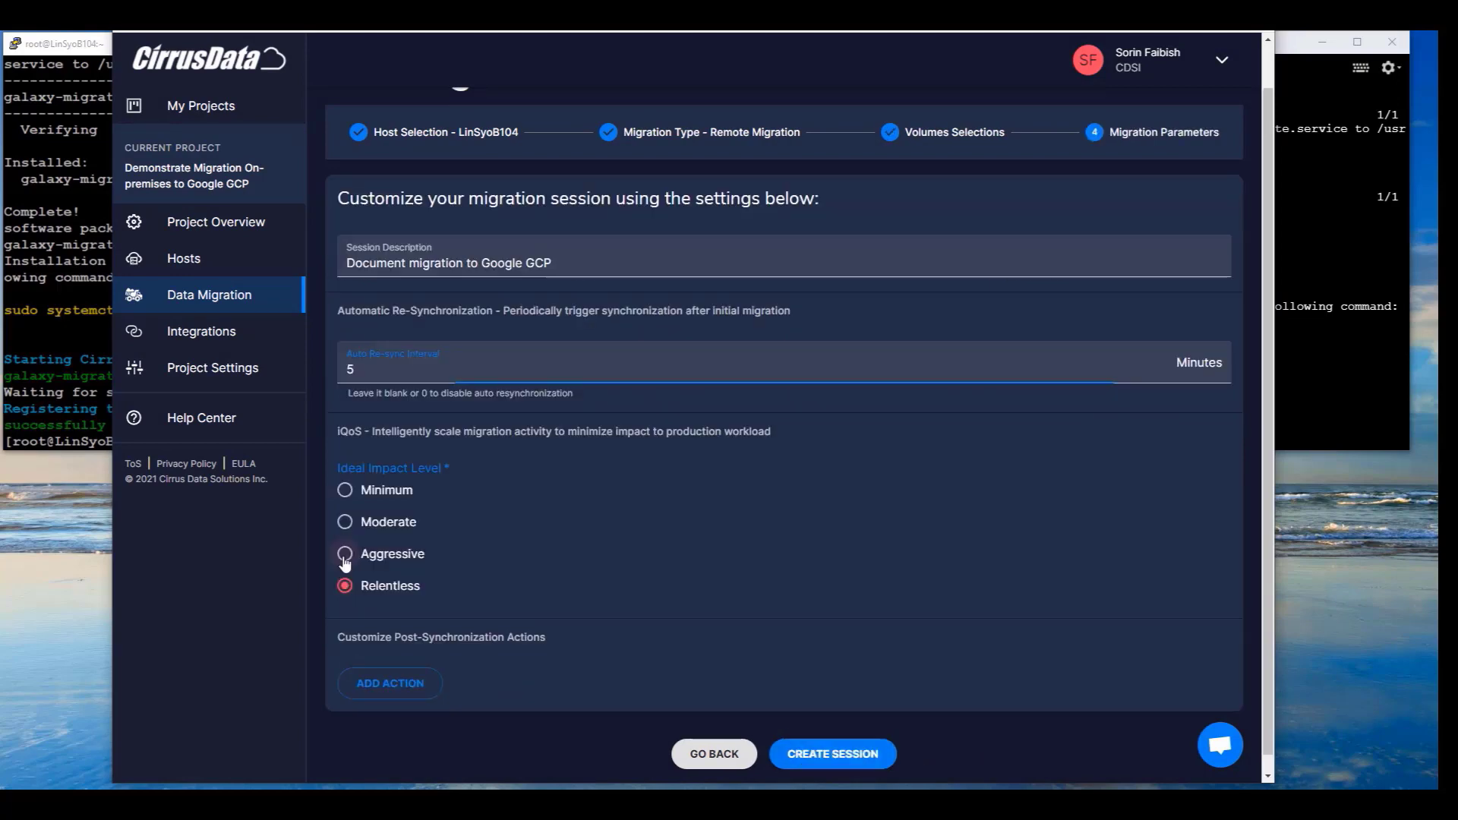
Set the migration's ideal impact level to Aggressive and create the session
{"action": "left_click", "coordinate": [347, 555]}
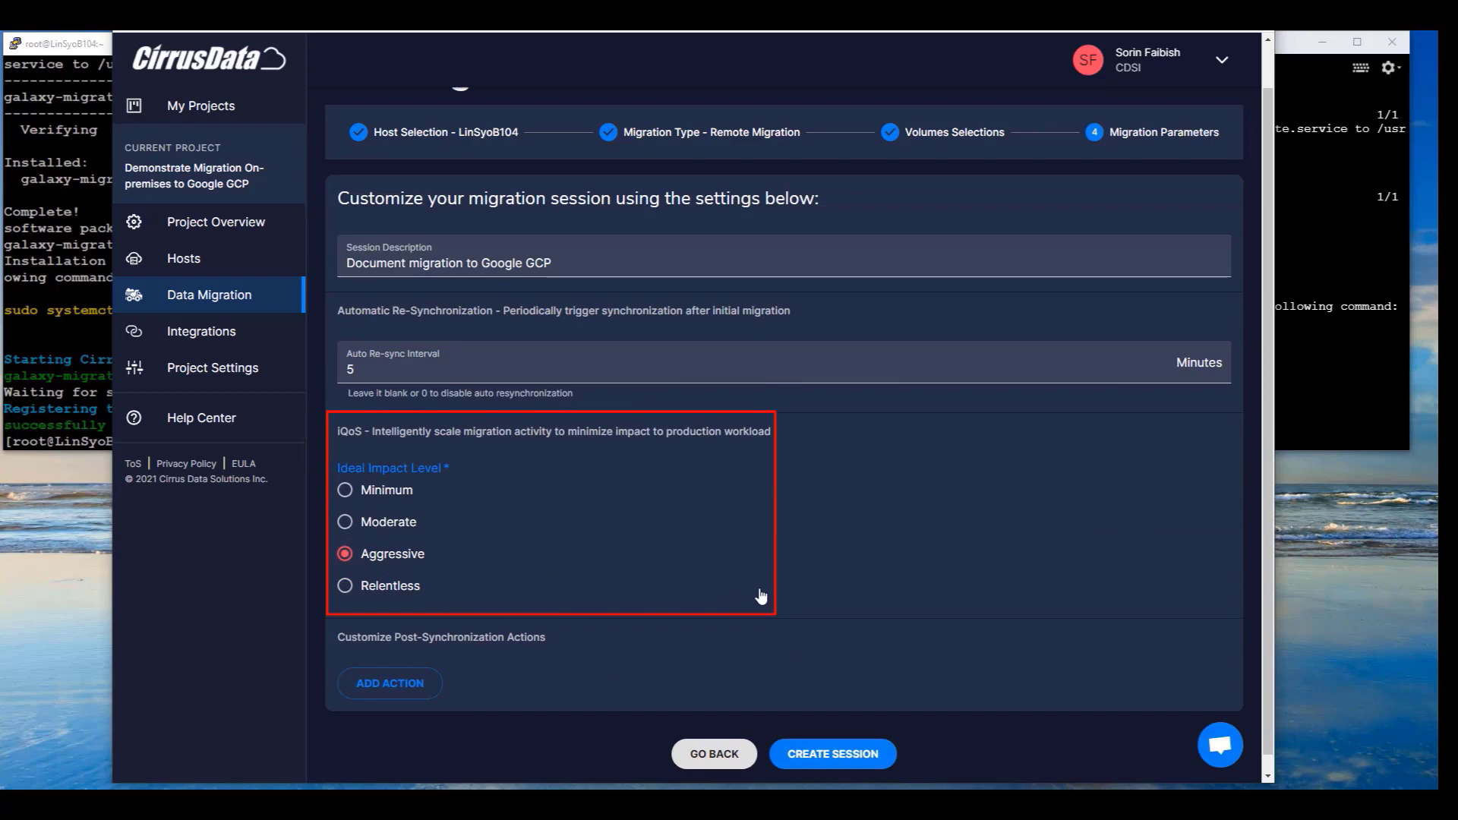
{"action": "left_click", "coordinate": [825, 755]}
{"action": "left_click", "coordinate": [854, 744]}
{"action": "left_click", "coordinate": [847, 751]}
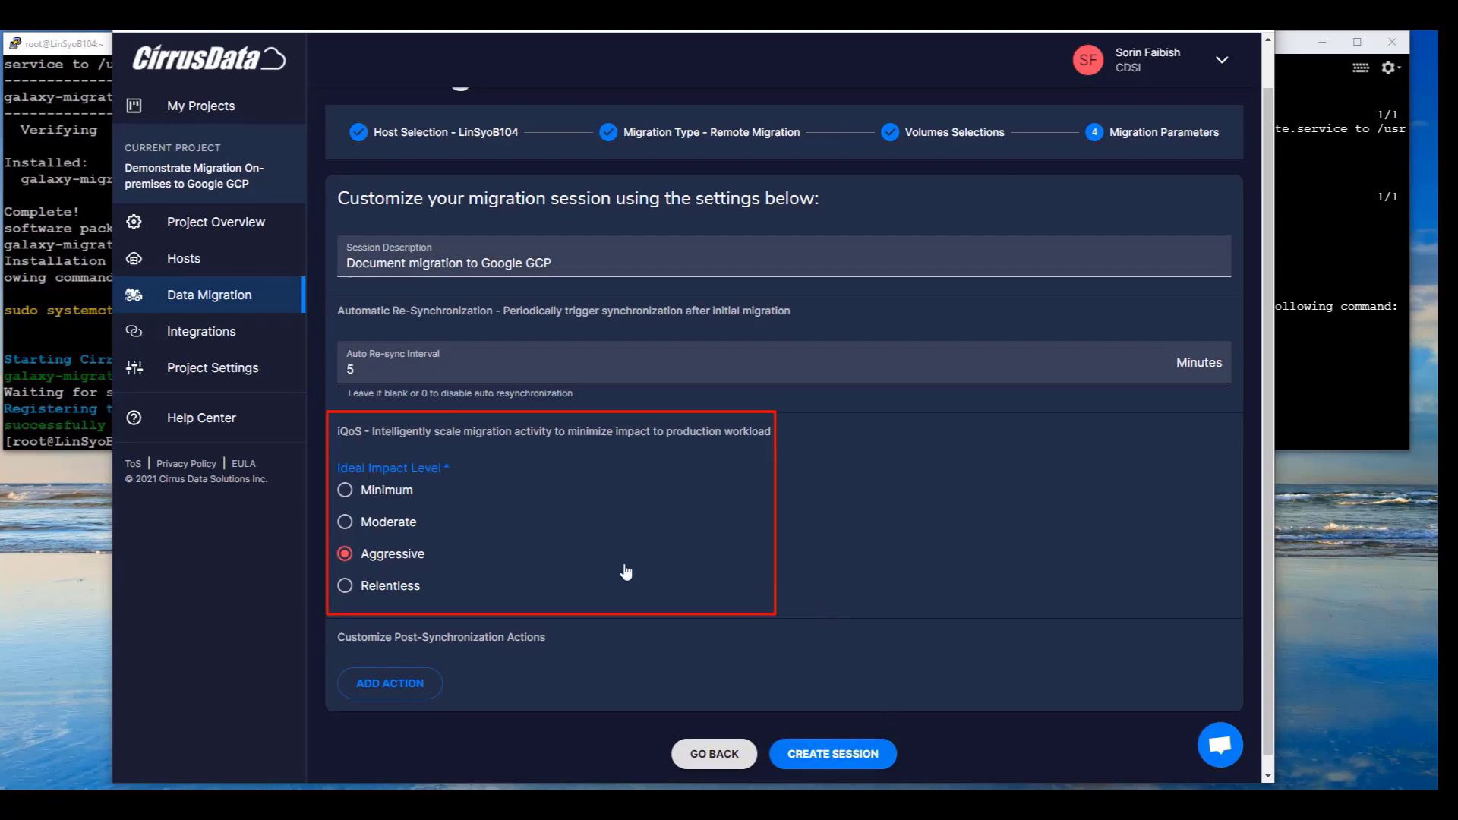
{"action": "left_click", "coordinate": [826, 750]}
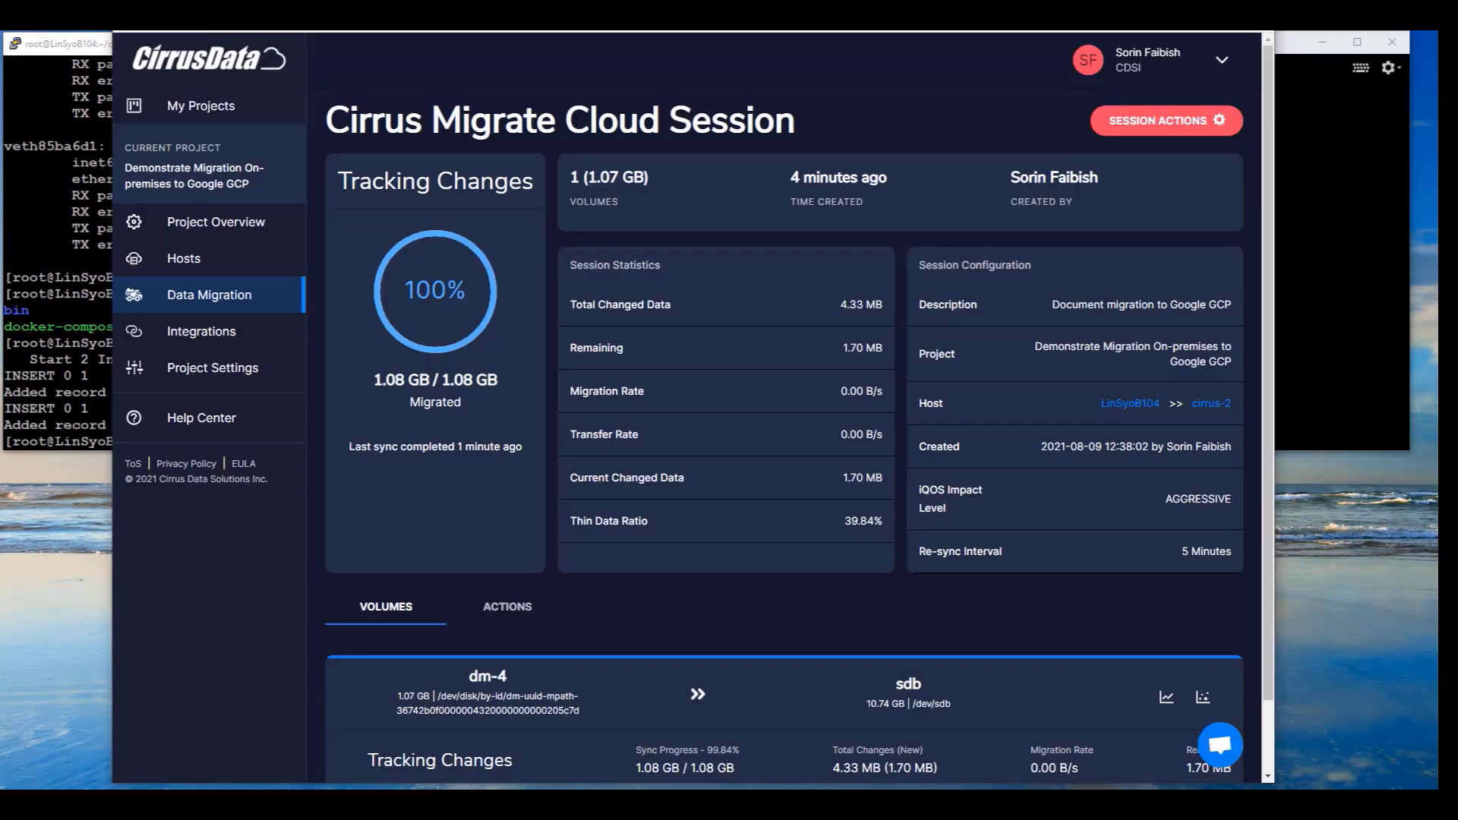
Check the source host's terminal output for added records and examine the changed data map for volume dm-4
{"action": "key", "text": "alt+Tab"}
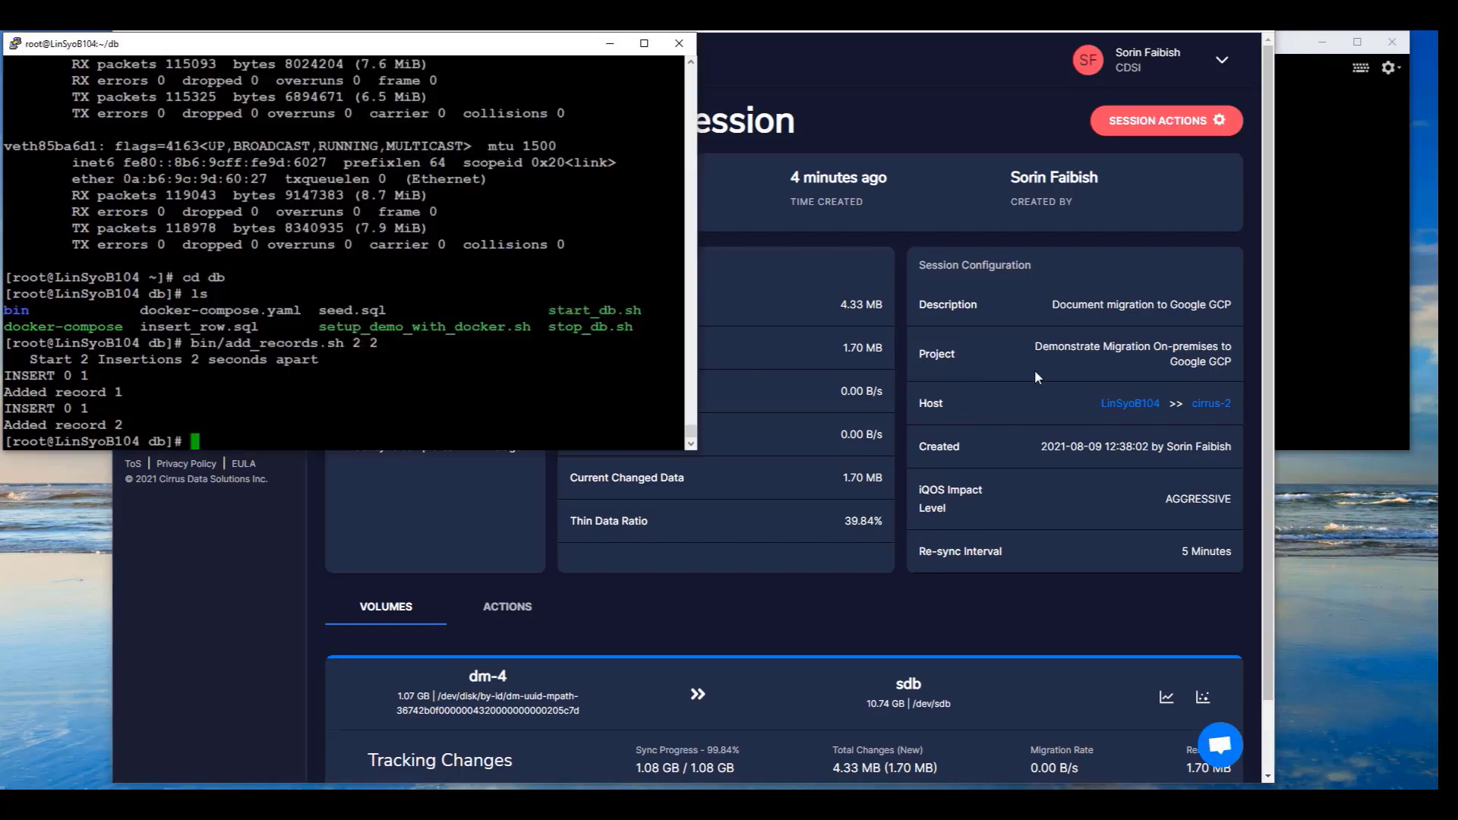
{"action": "left_click", "coordinate": [1207, 701]}
{"action": "left_click", "coordinate": [1210, 703]}
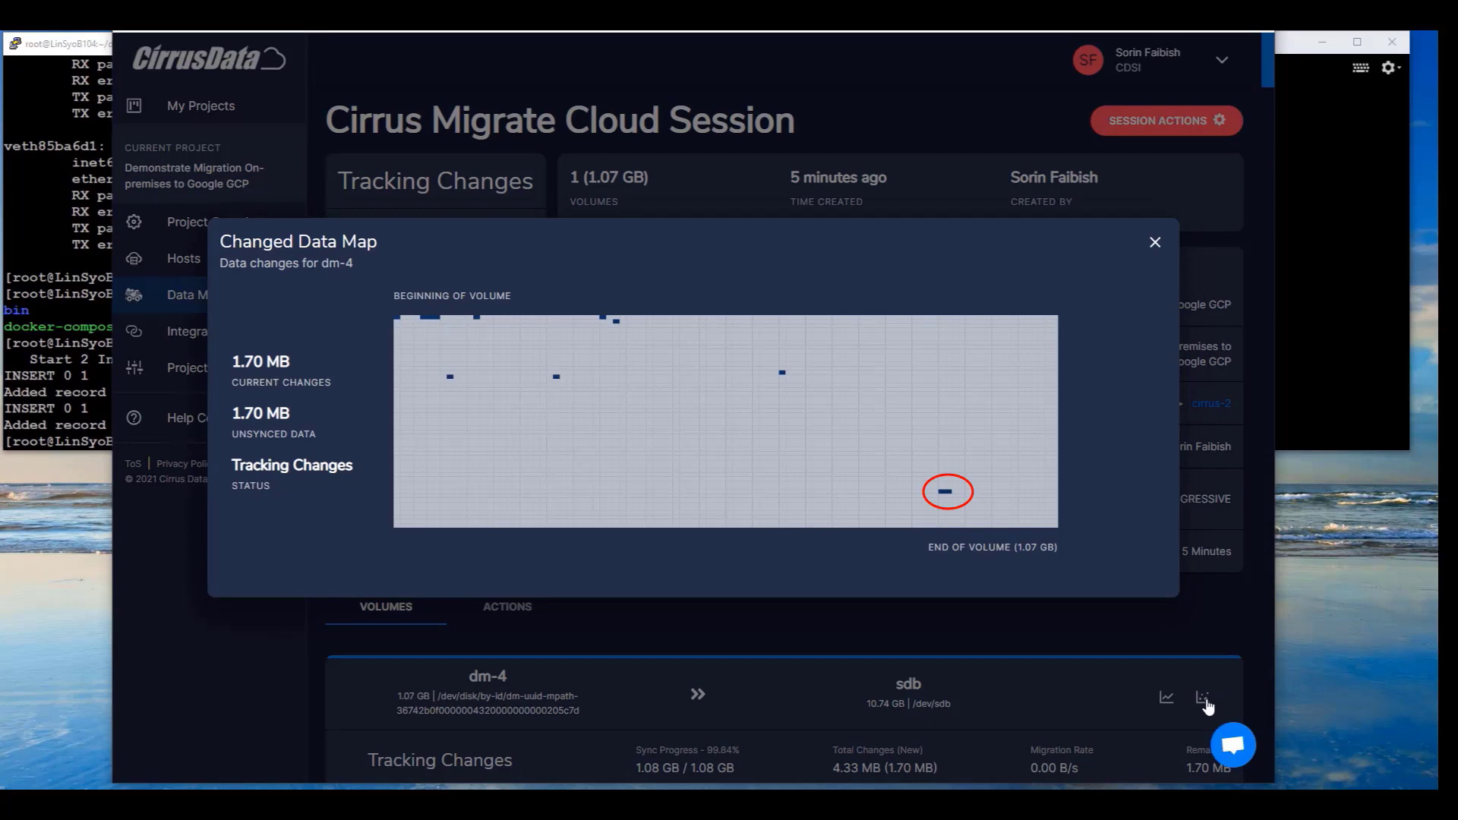
{"action": "left_click", "coordinate": [1206, 699]}
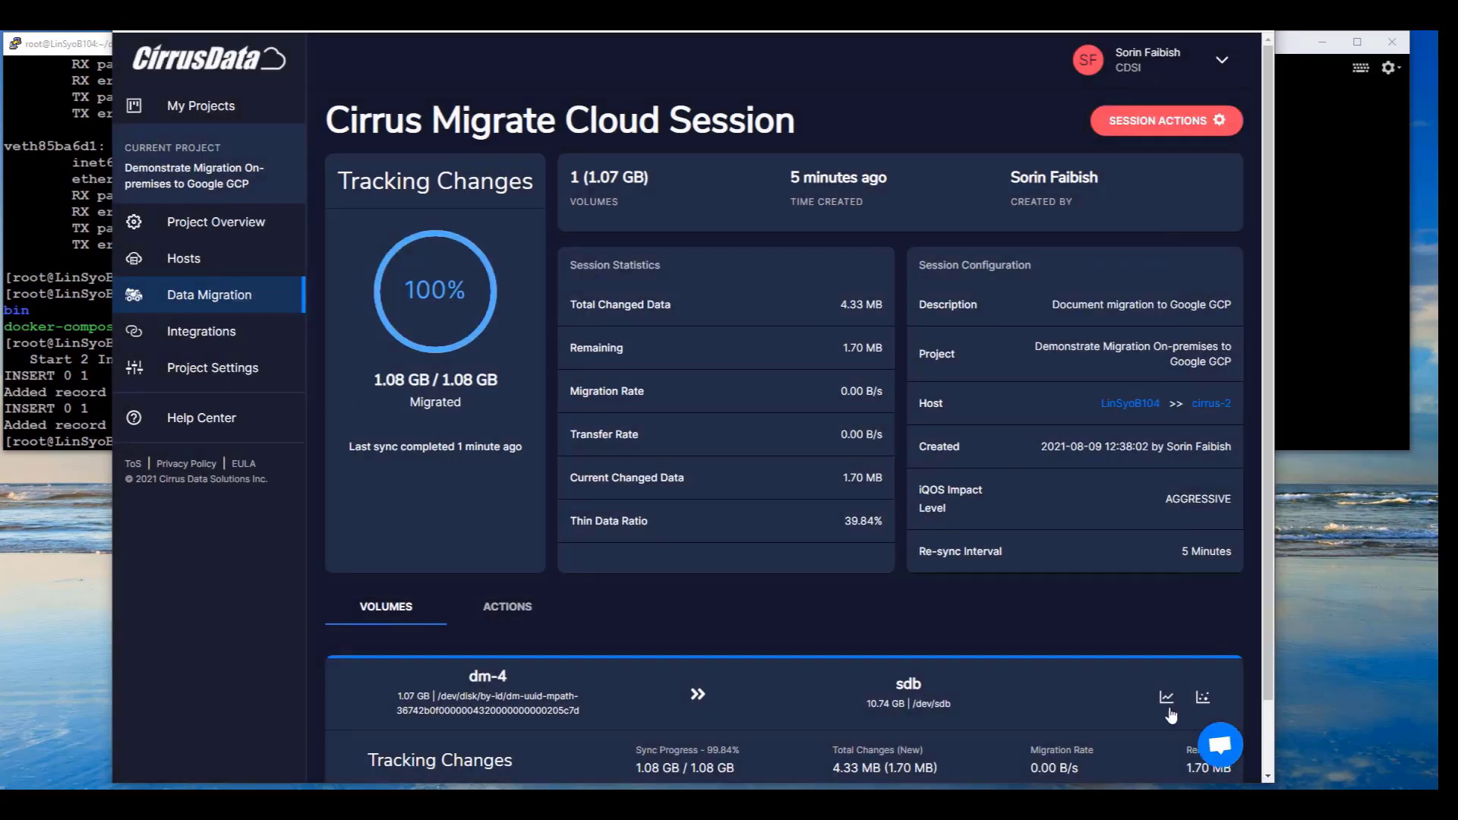
Trigger synchronization of the migration session, and trigger cMotion with confirmation to cut production I/O over to the new storage
{"action": "left_click", "coordinate": [1167, 123]}
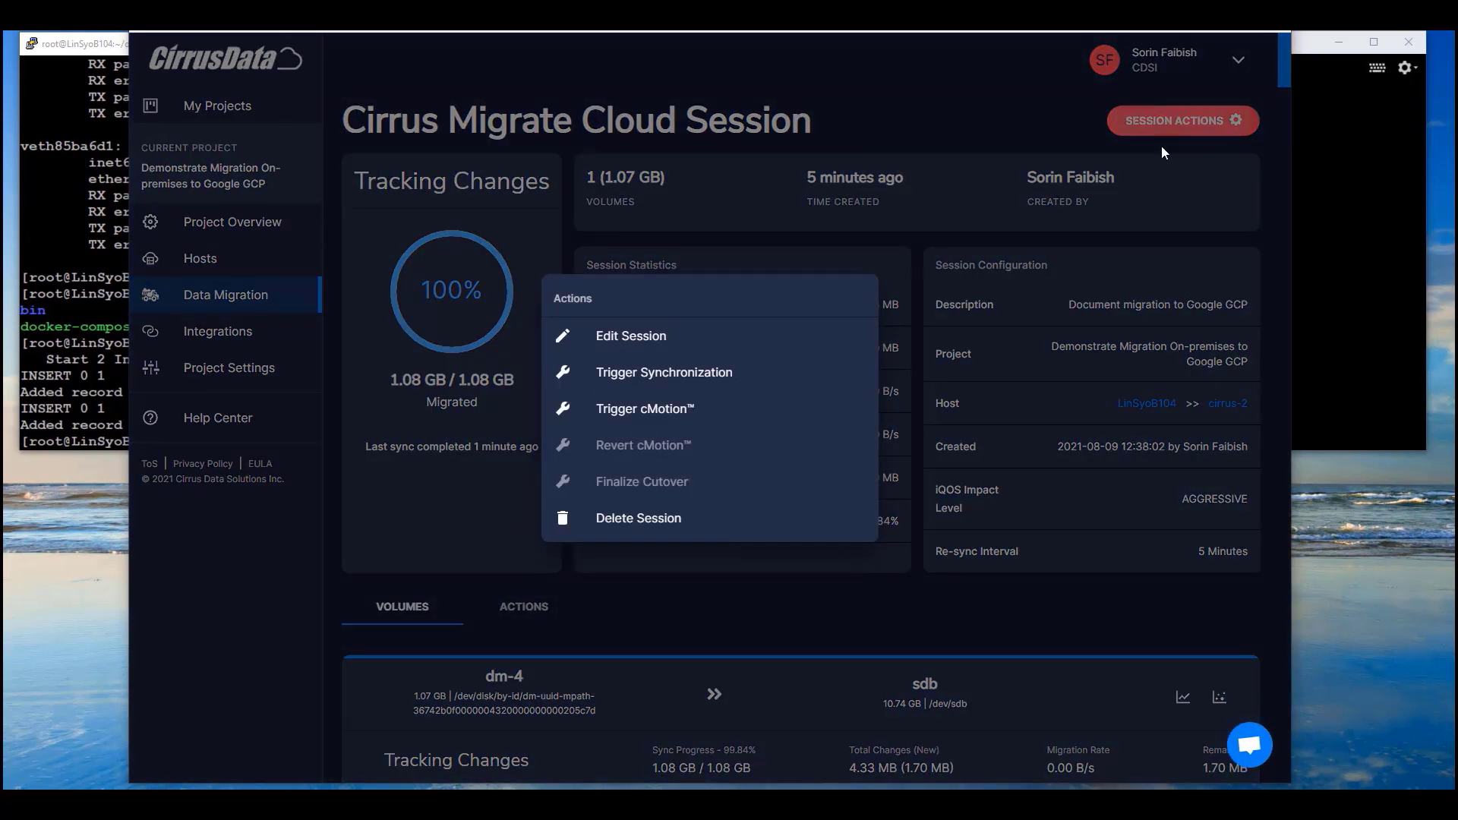
{"action": "left_click", "coordinate": [671, 376]}
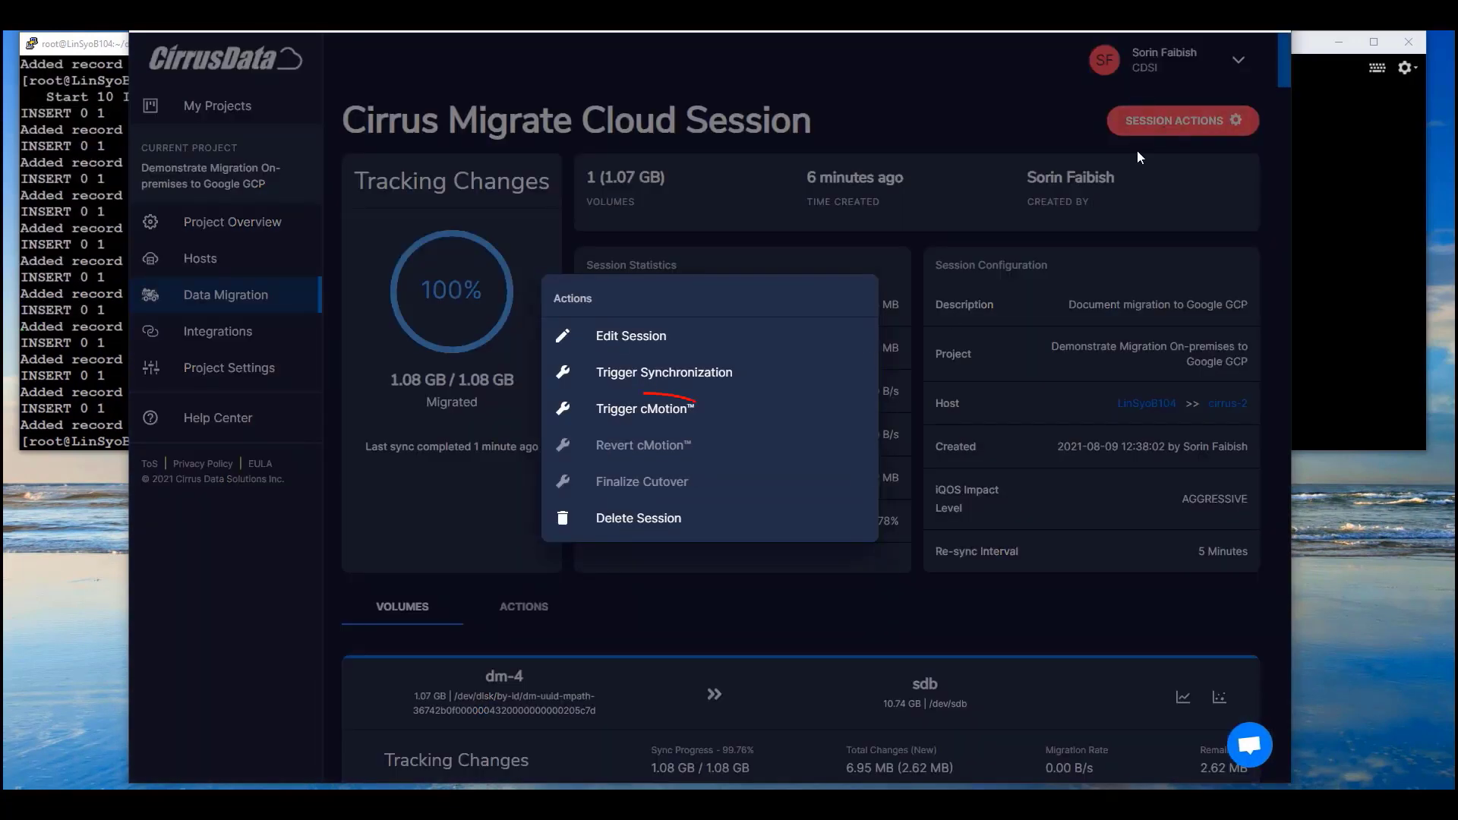
{"action": "left_click", "coordinate": [645, 409]}
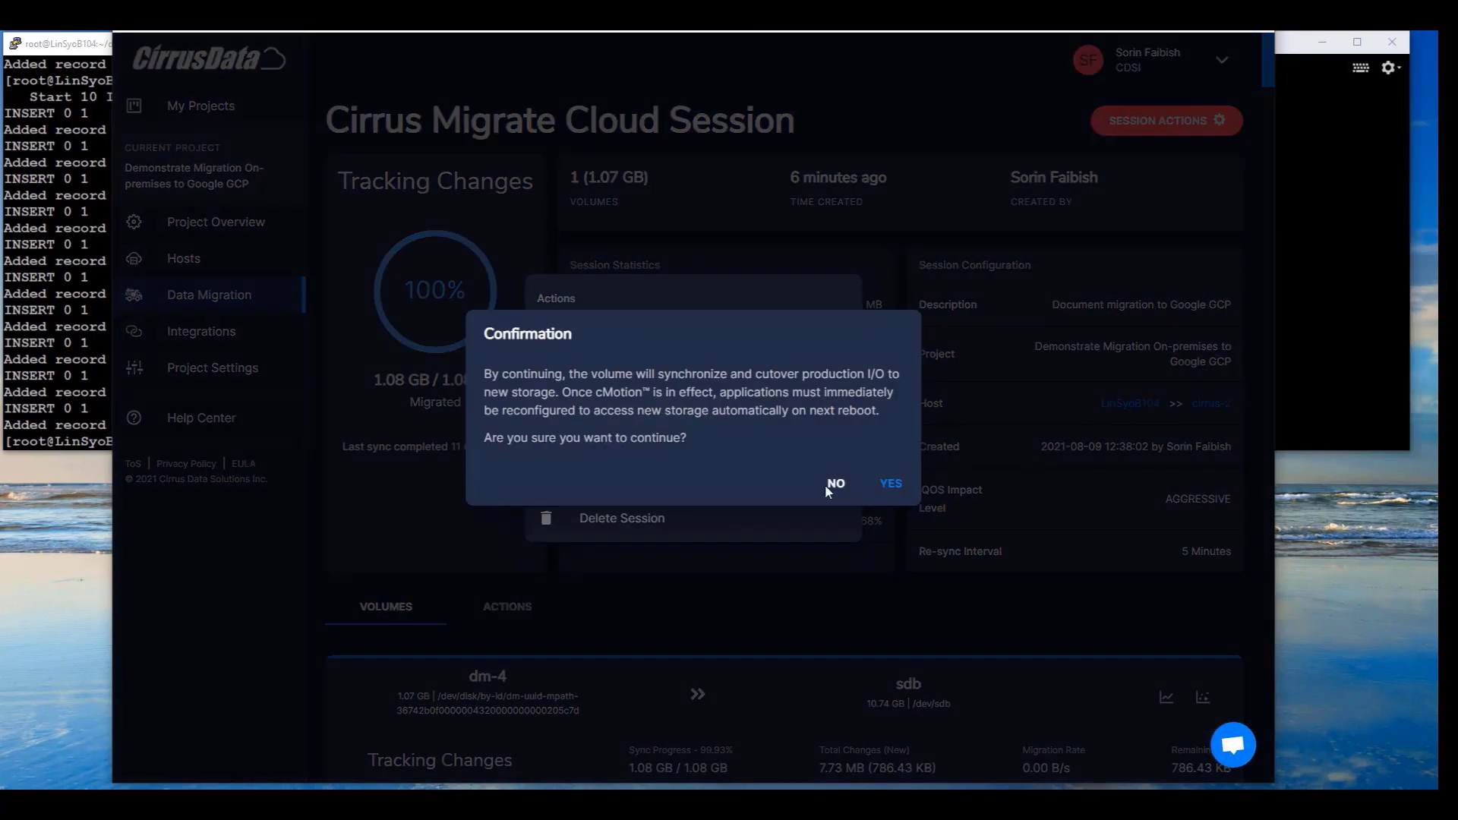
{"action": "left_click", "coordinate": [890, 485]}
Bring up the cirrus-2 disk monitor and rerun bin/add_records.sh 10 1 on the LinSyoB104 source host
{"action": "left_click", "coordinate": [1329, 365]}
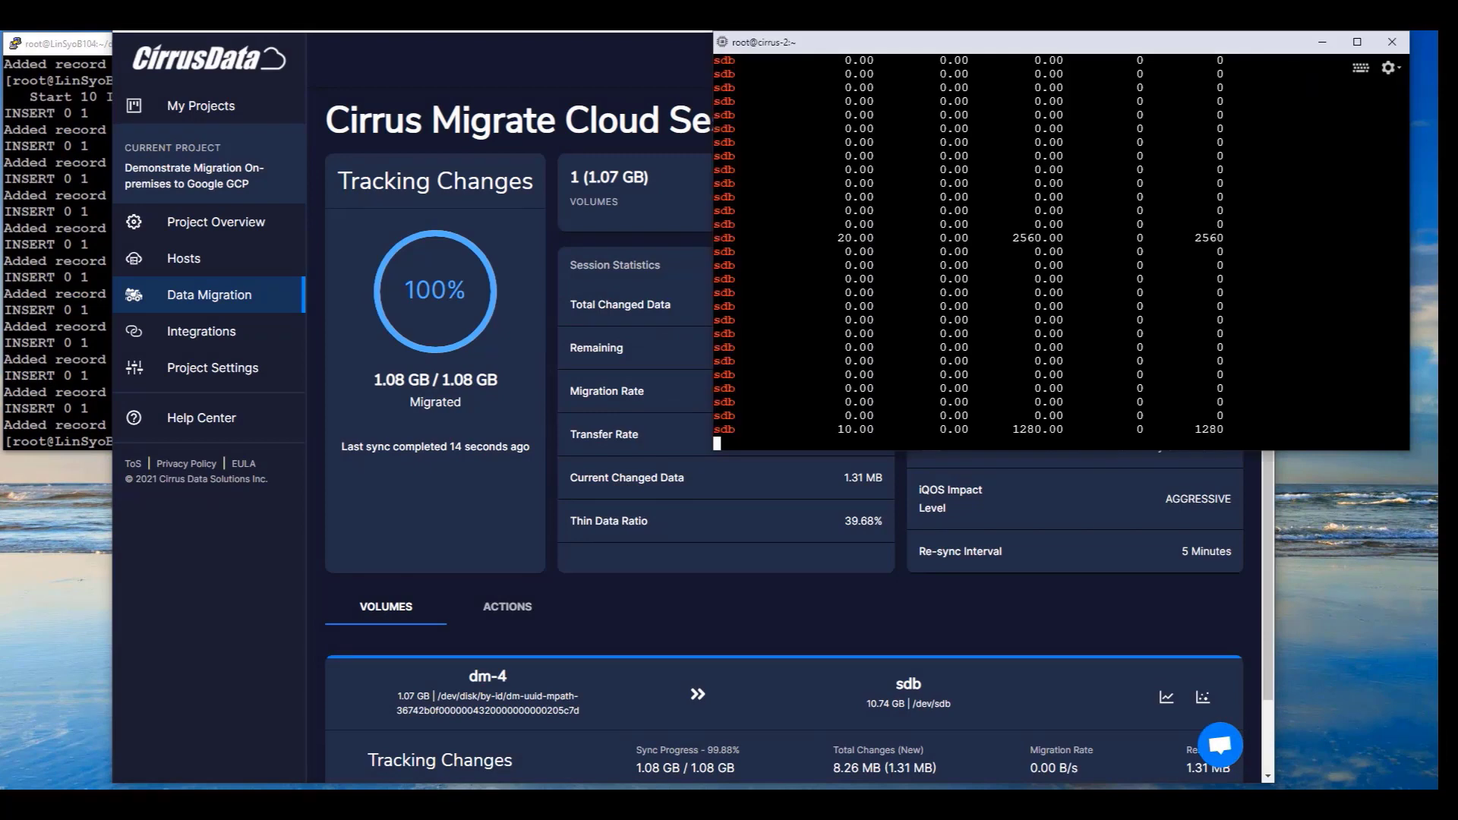
{"action": "left_click", "coordinate": [77, 426]}
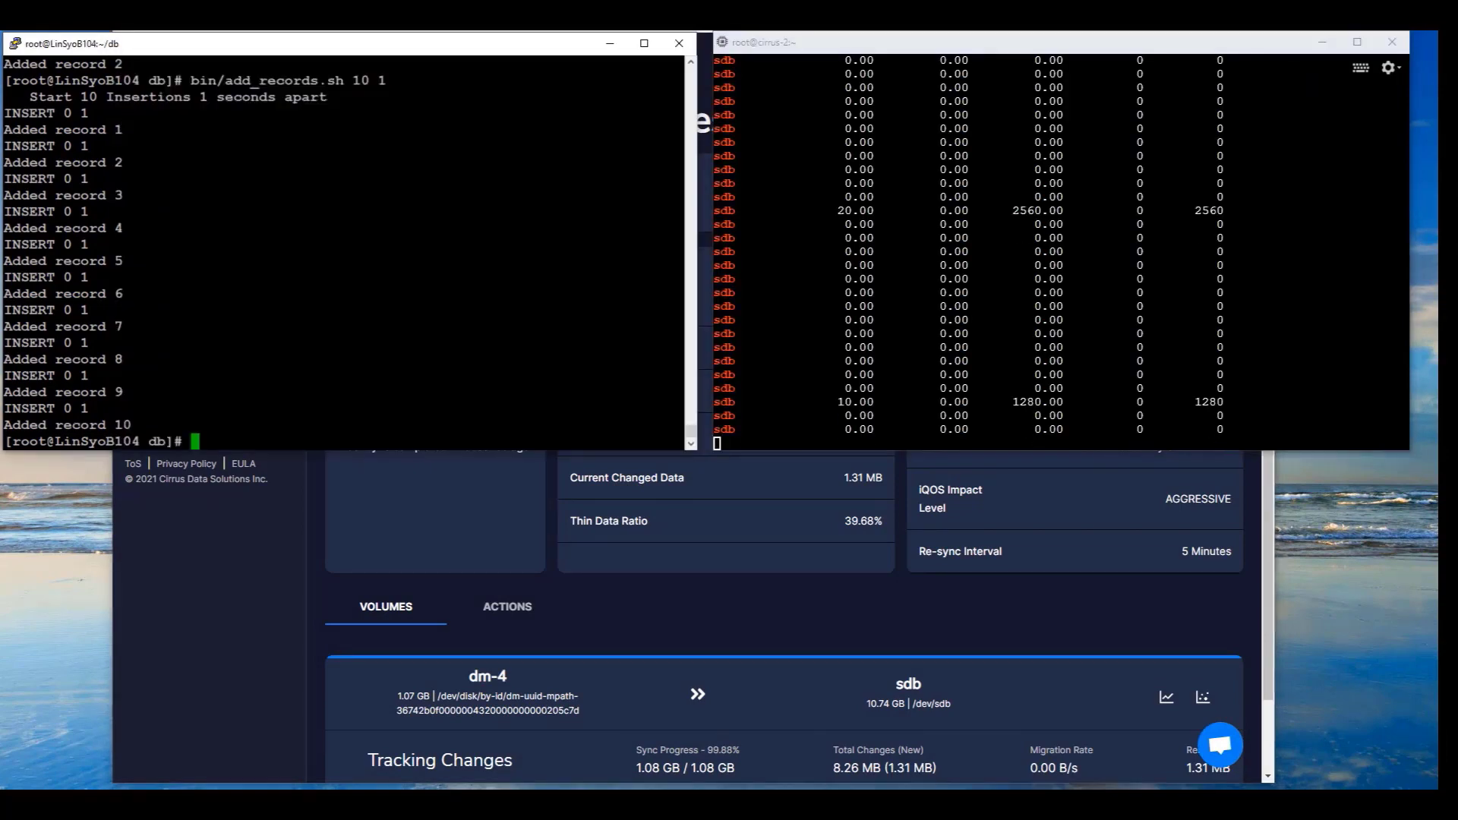
{"action": "key", "text": "Up"}
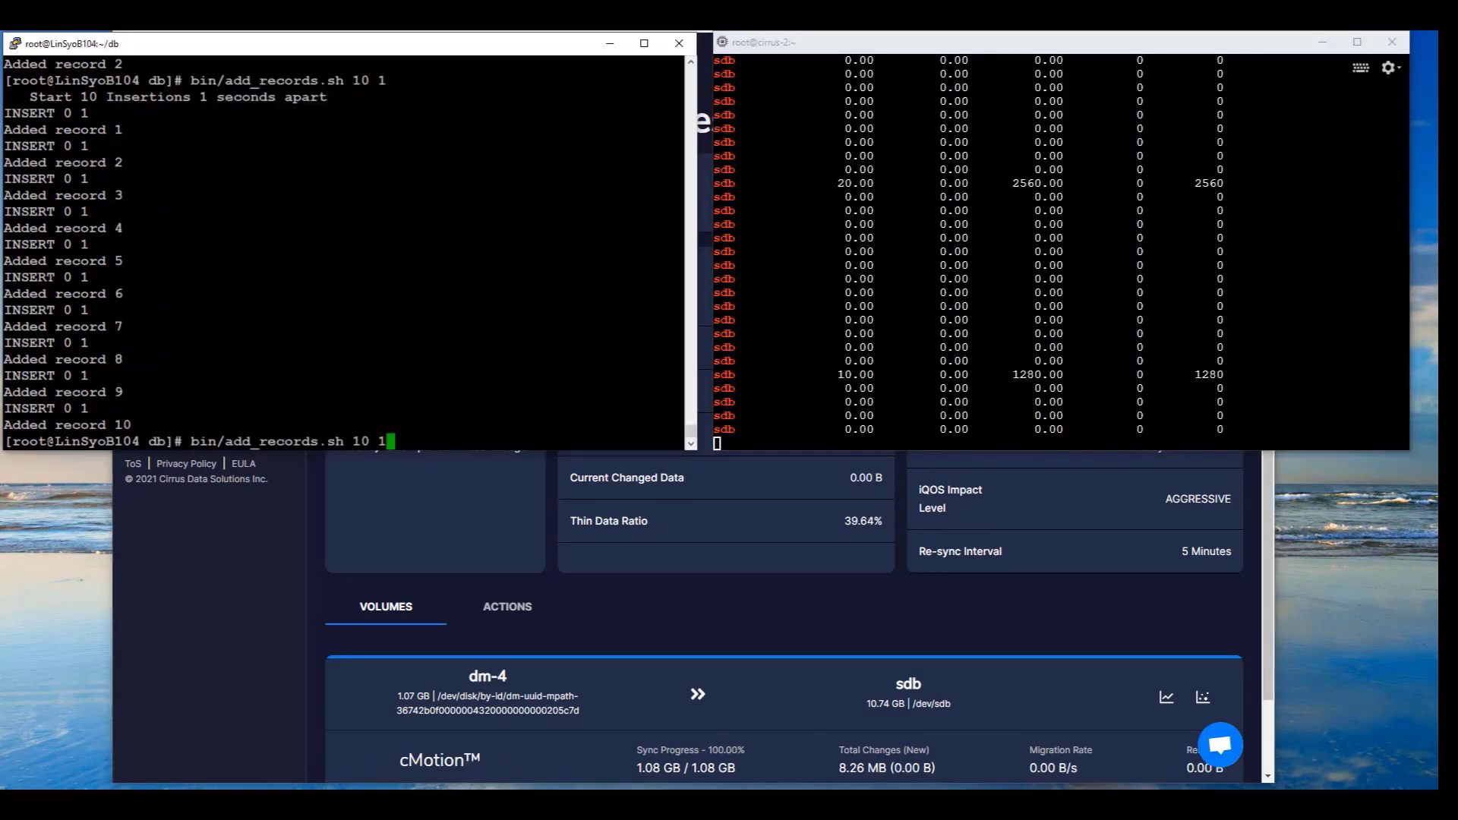
{"action": "key", "text": "Return"}
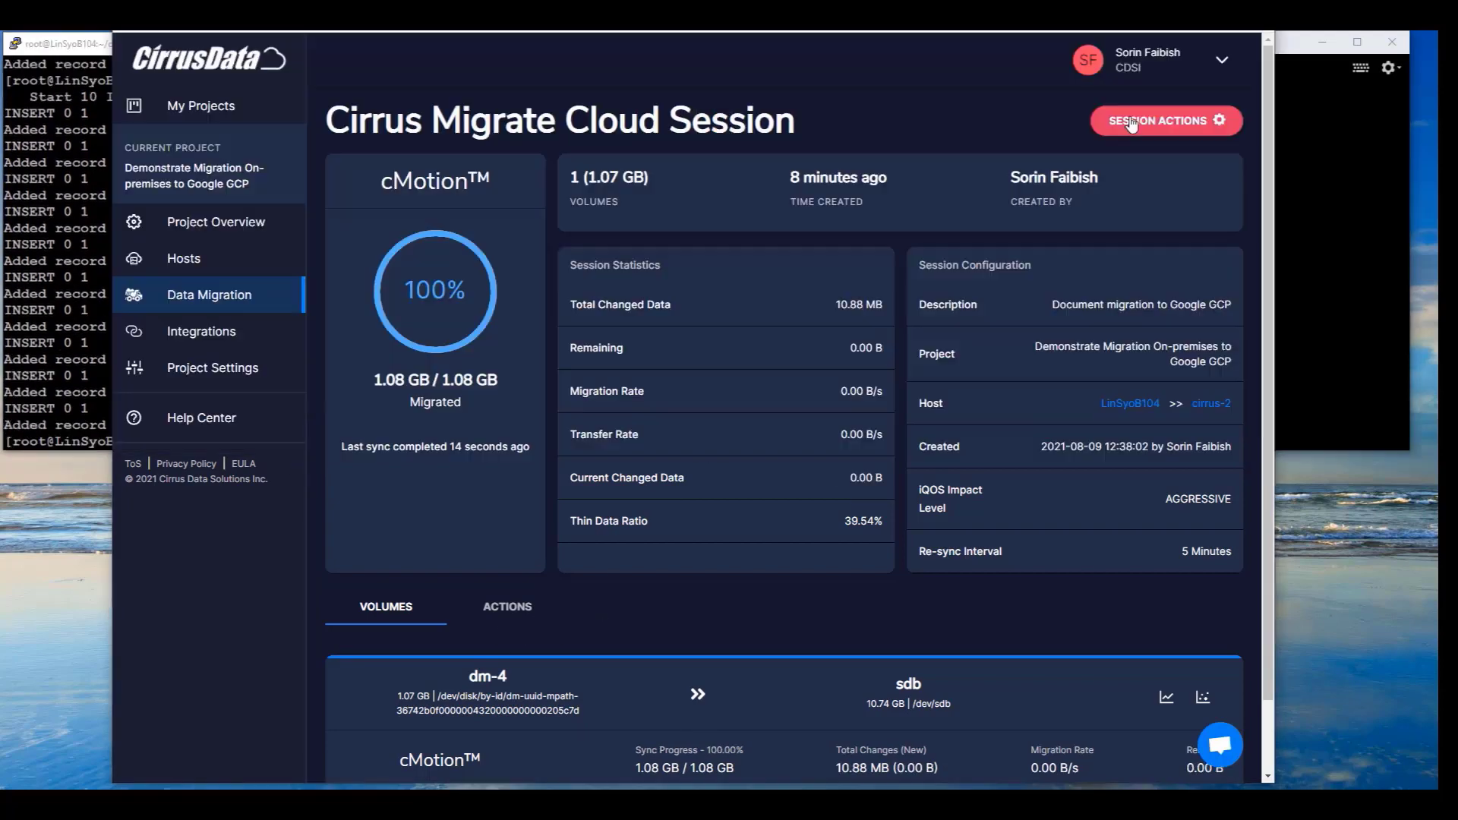
Finalize the cutover of the migration session and confirm it
{"action": "left_click", "coordinate": [1161, 120]}
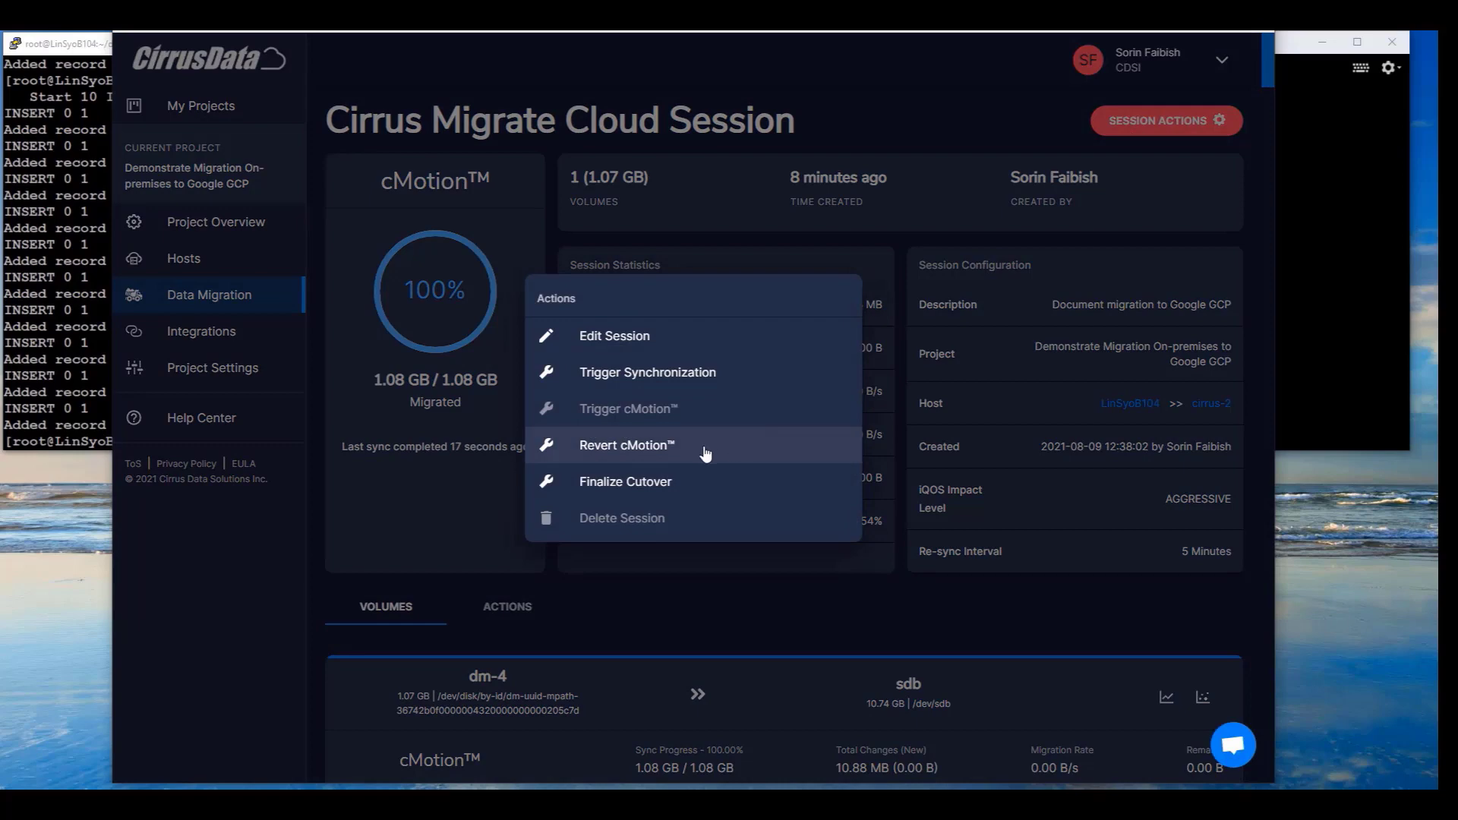
{"action": "left_click", "coordinate": [651, 488]}
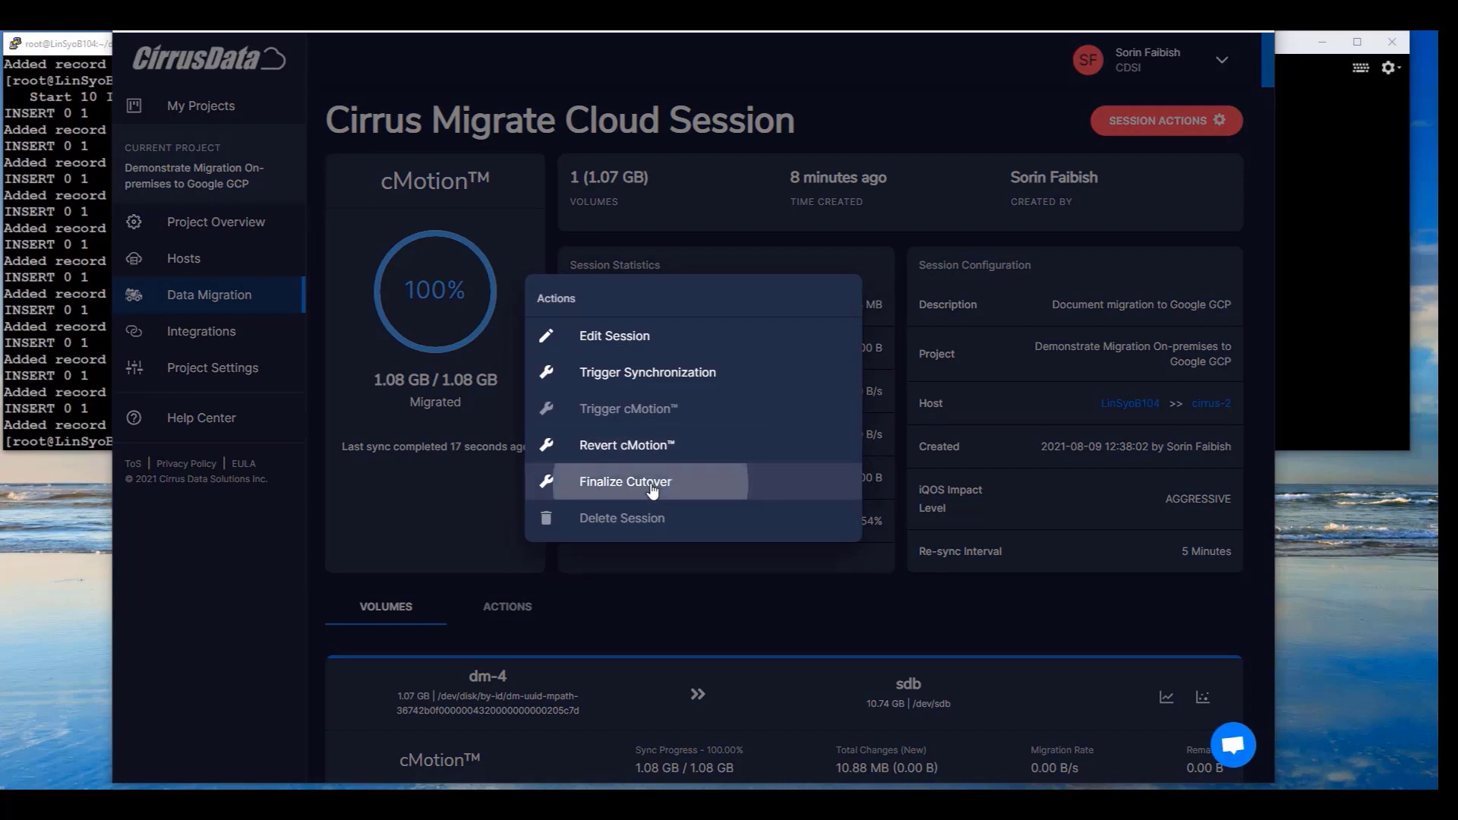
{"action": "left_click", "coordinate": [888, 494]}
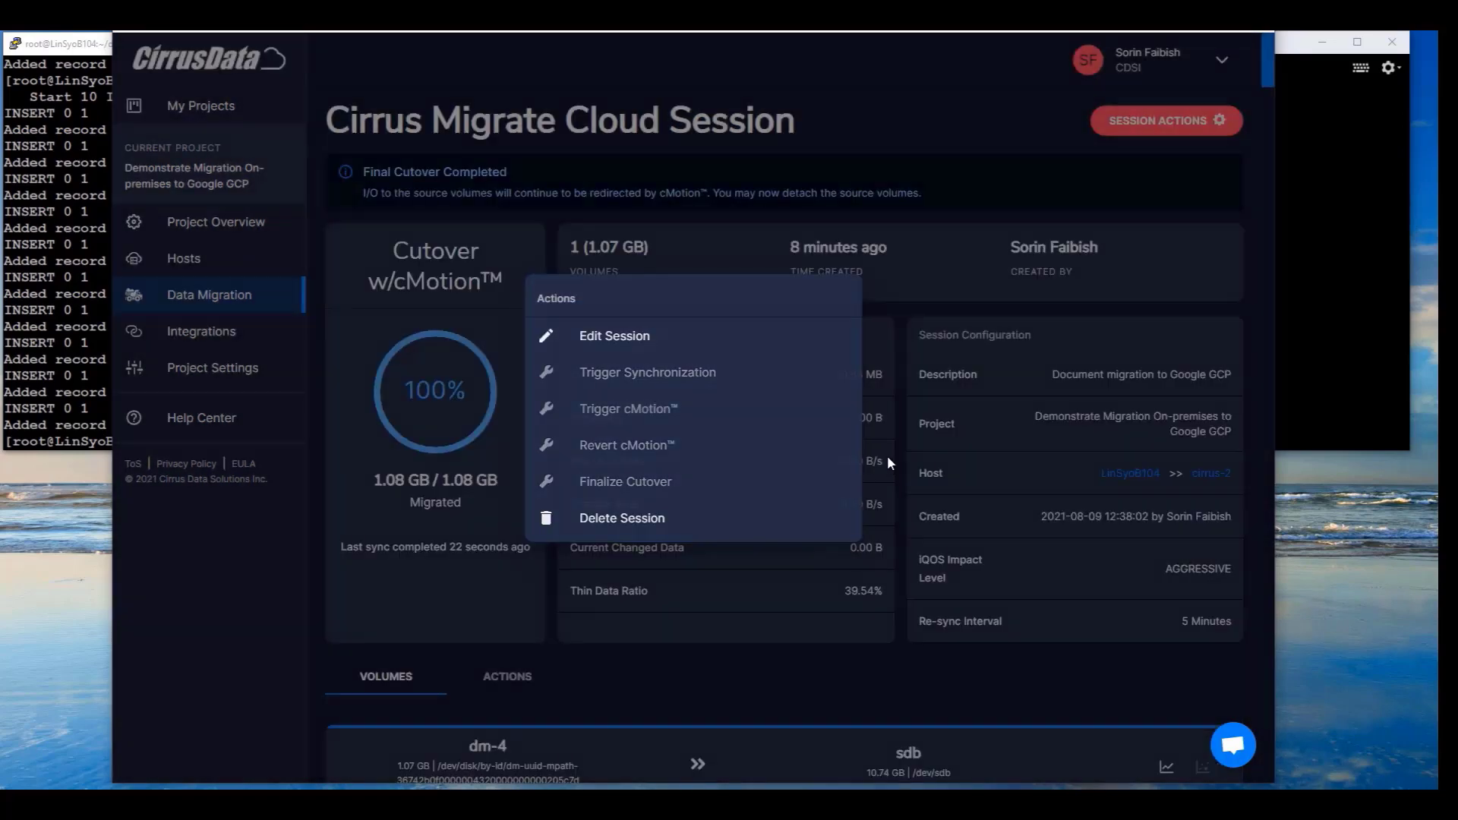
On cirrus-2, stop the disk monitoring to mount /dev/sdb at /data, and list all of /data/pgdata in long format
{"action": "left_click", "coordinate": [1338, 304]}
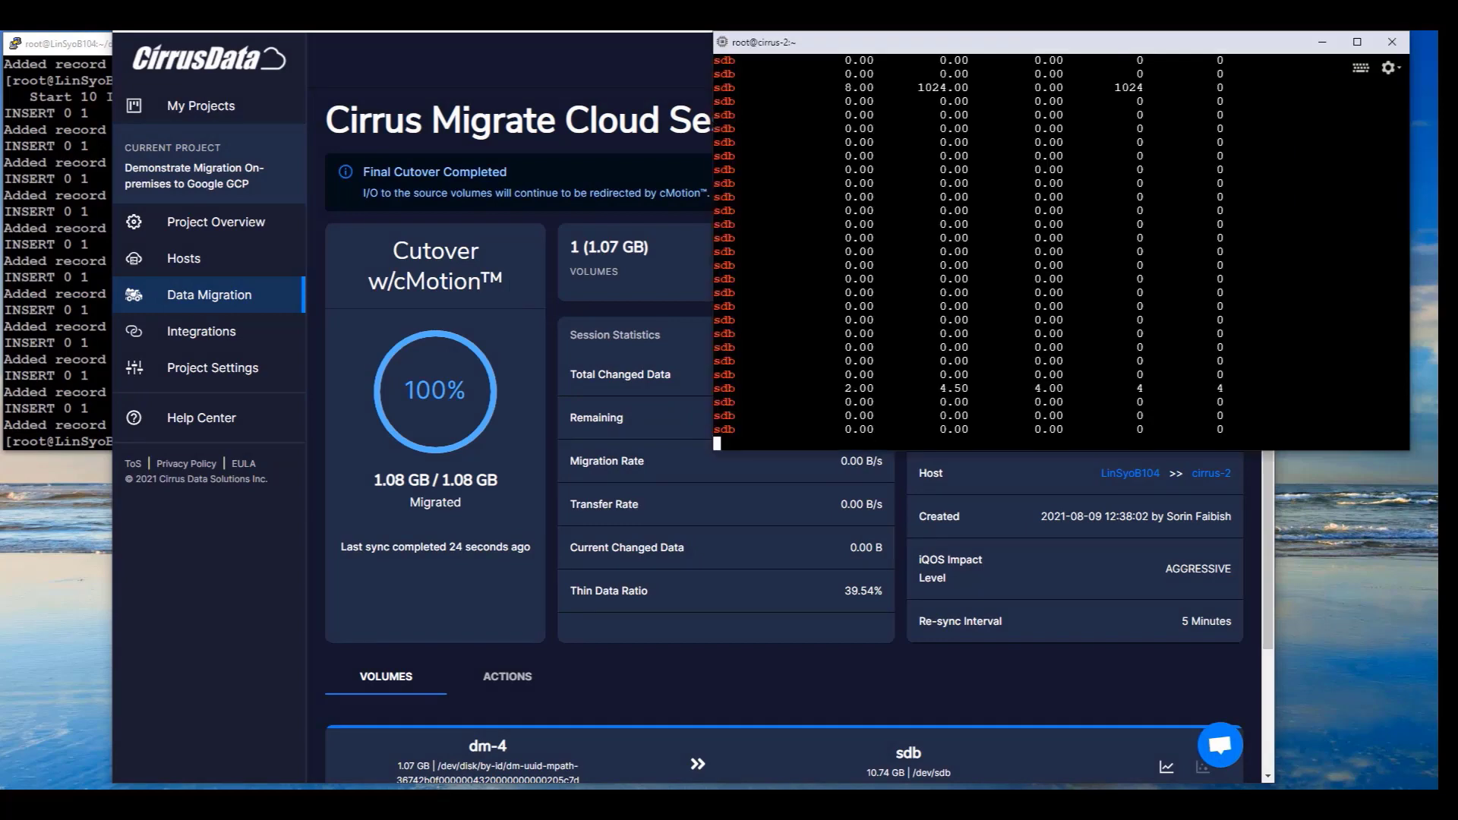
{"action": "key", "text": "ctrl+c"}
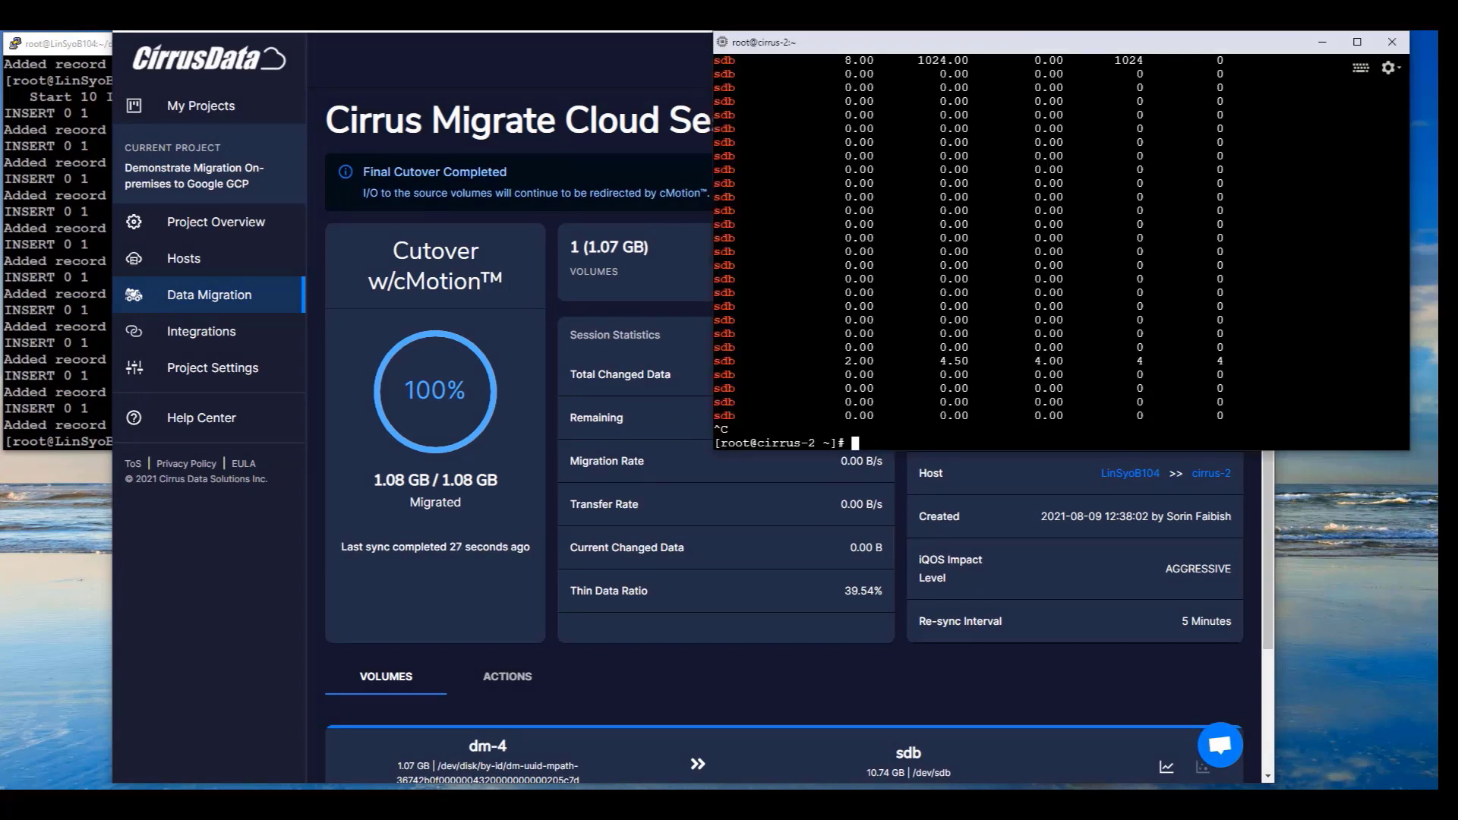
{"action": "type", "text": "mount /dev/sdb /d"}
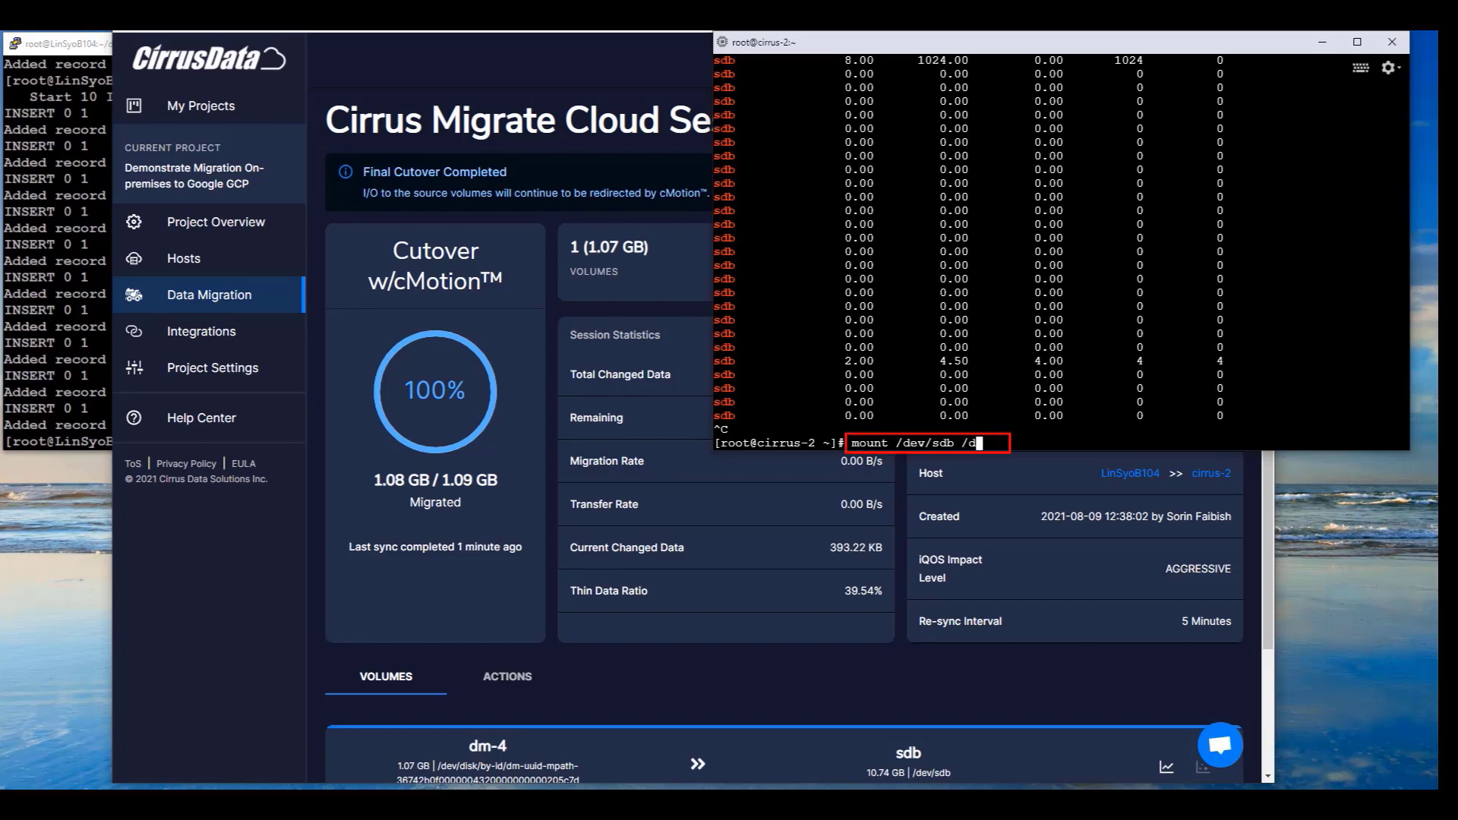
{"action": "type", "text": "ata"}
{"action": "key", "text": "Return"}
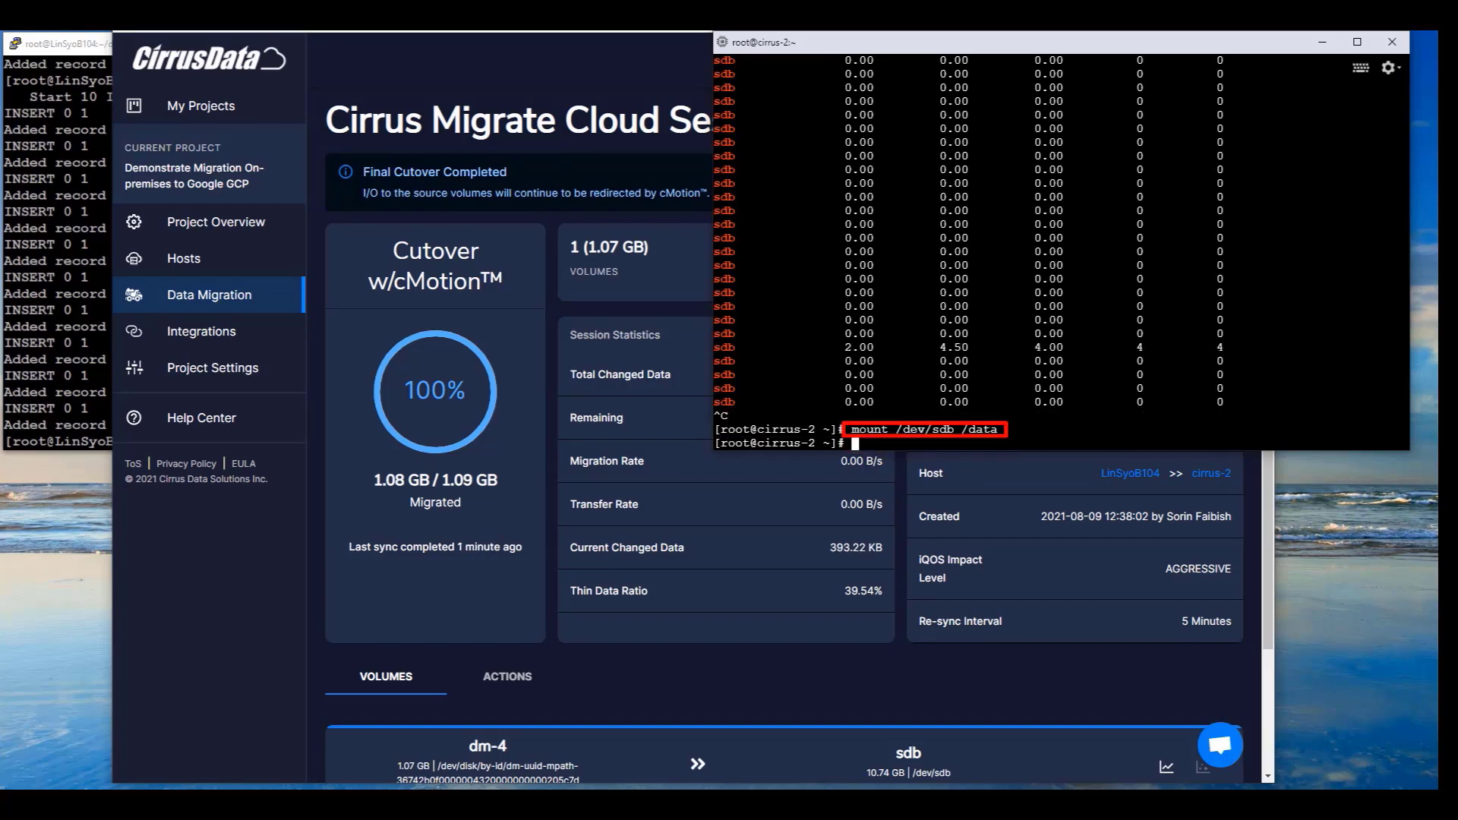
{"action": "type", "text": "ls -la /data/pgdata"}
{"action": "key", "text": "Return"}
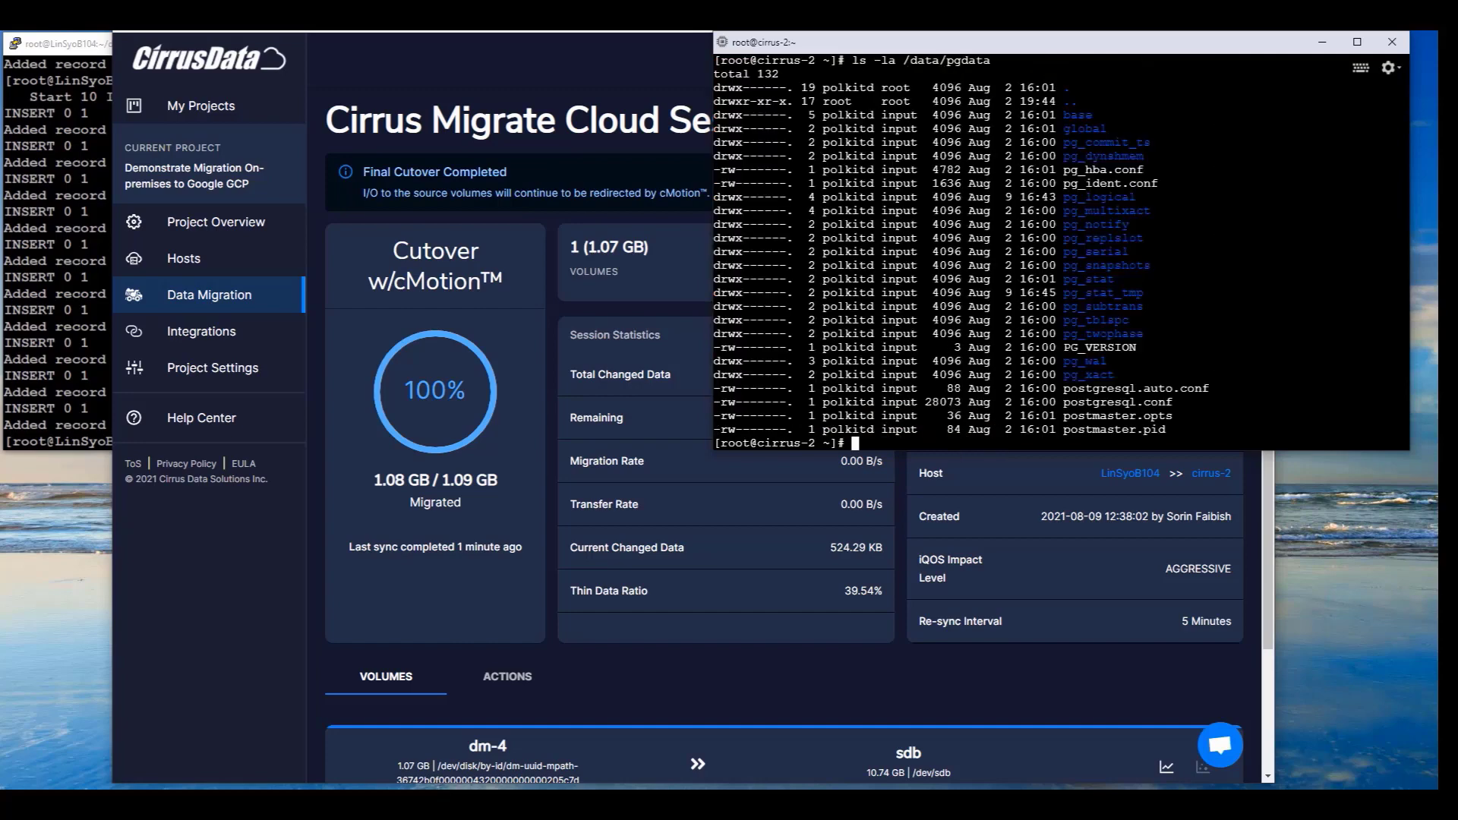